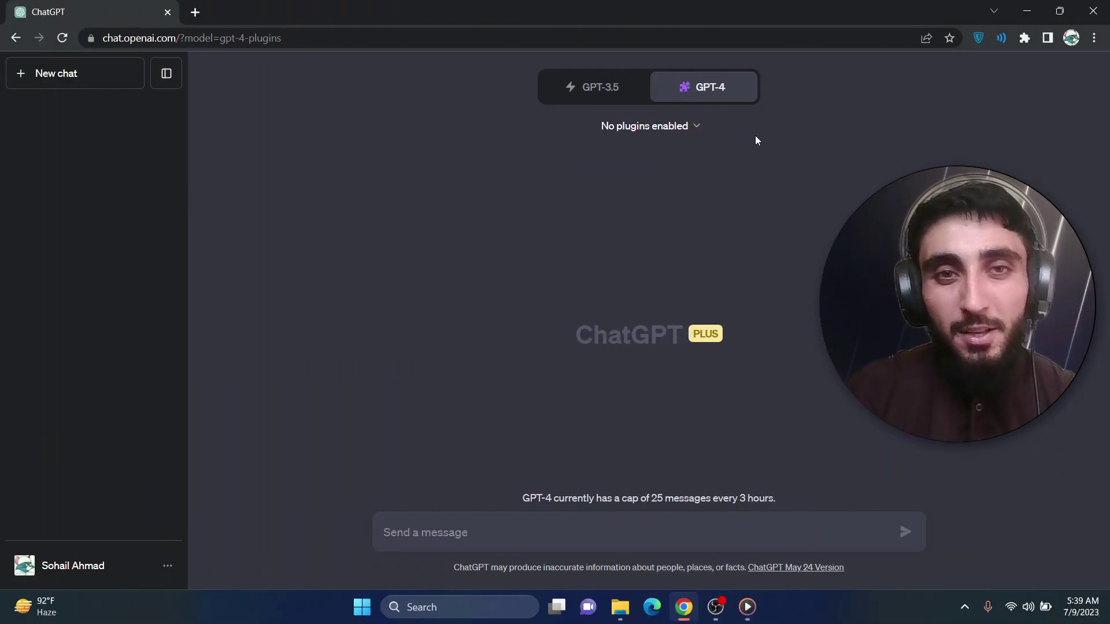
Open the ChatGPT plugin store from the plugins dropdown.
mouse_move(663, 119)
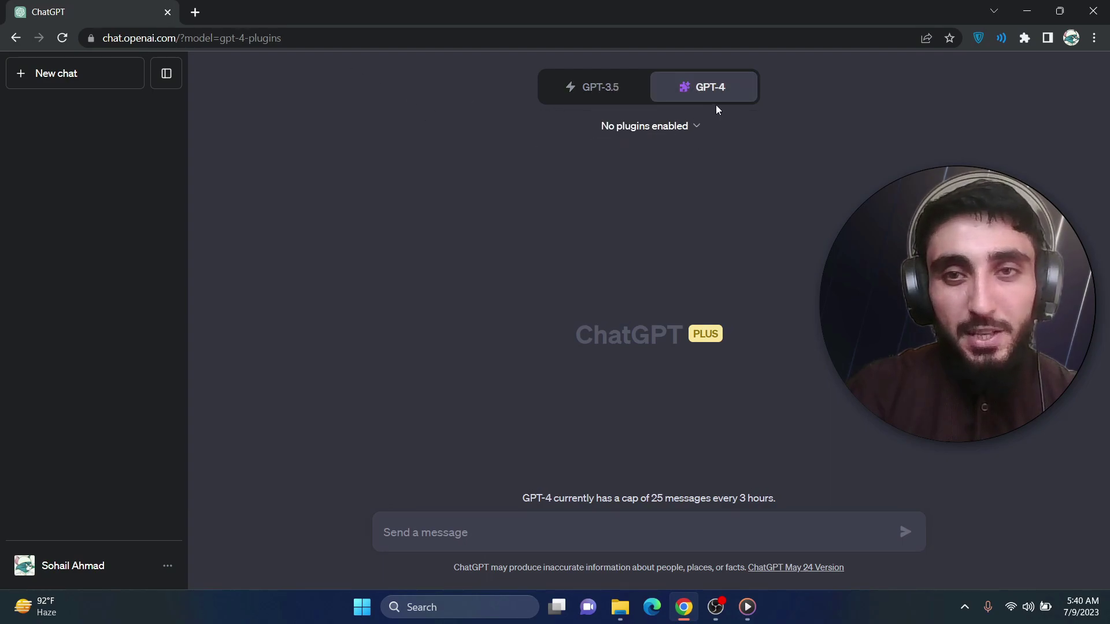
mouse_move(711, 104)
click(681, 142)
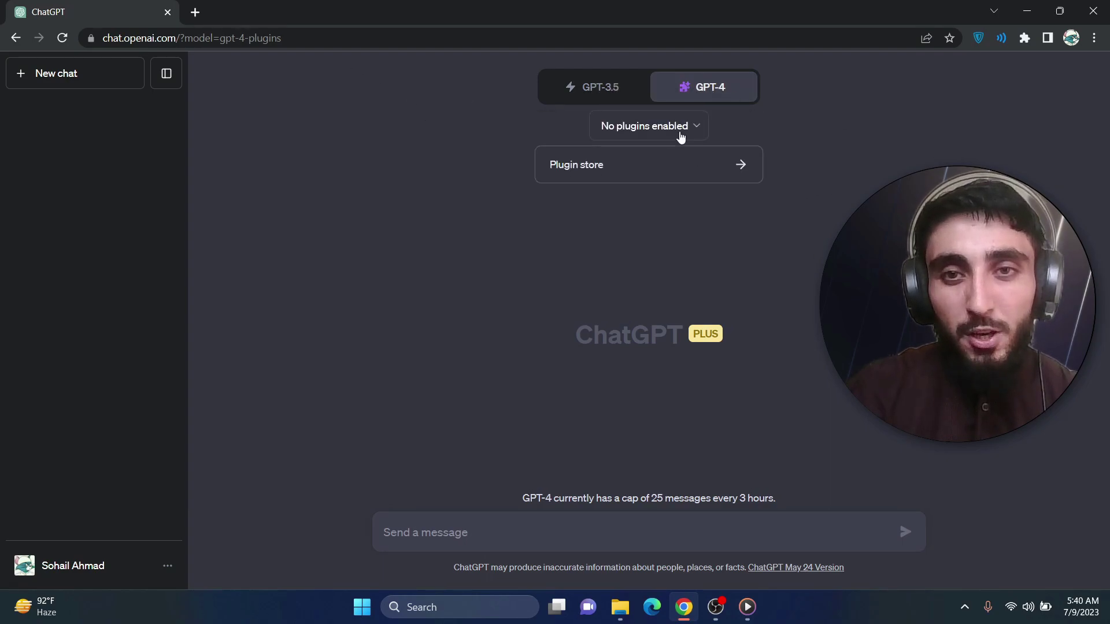
click(601, 167)
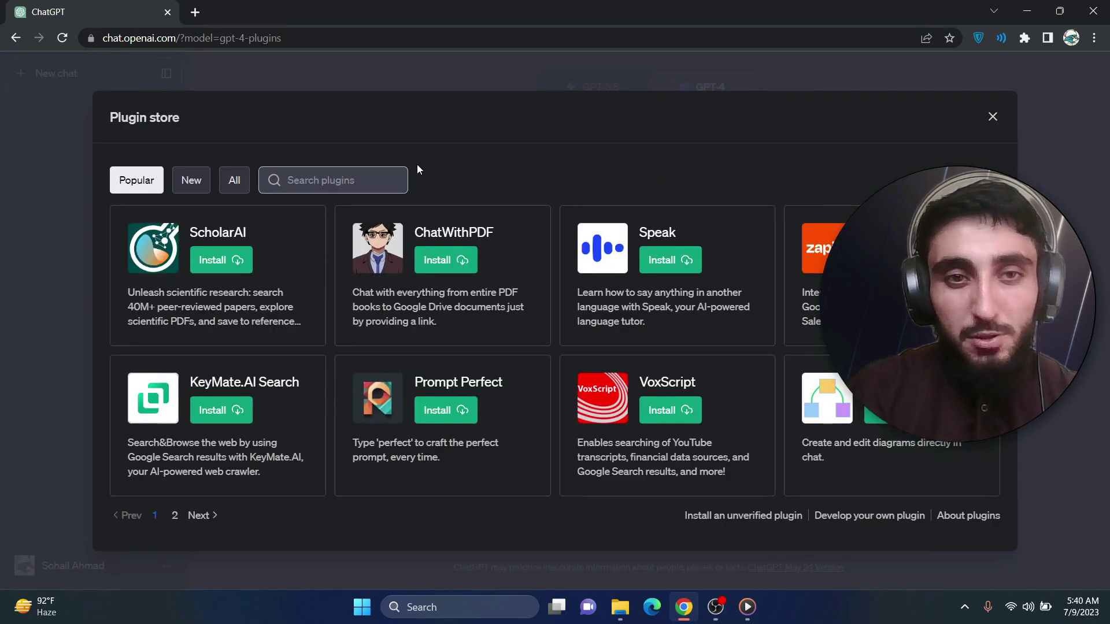
Search the store for 'video summary' and install the Video Summary plugin.
click(320, 176)
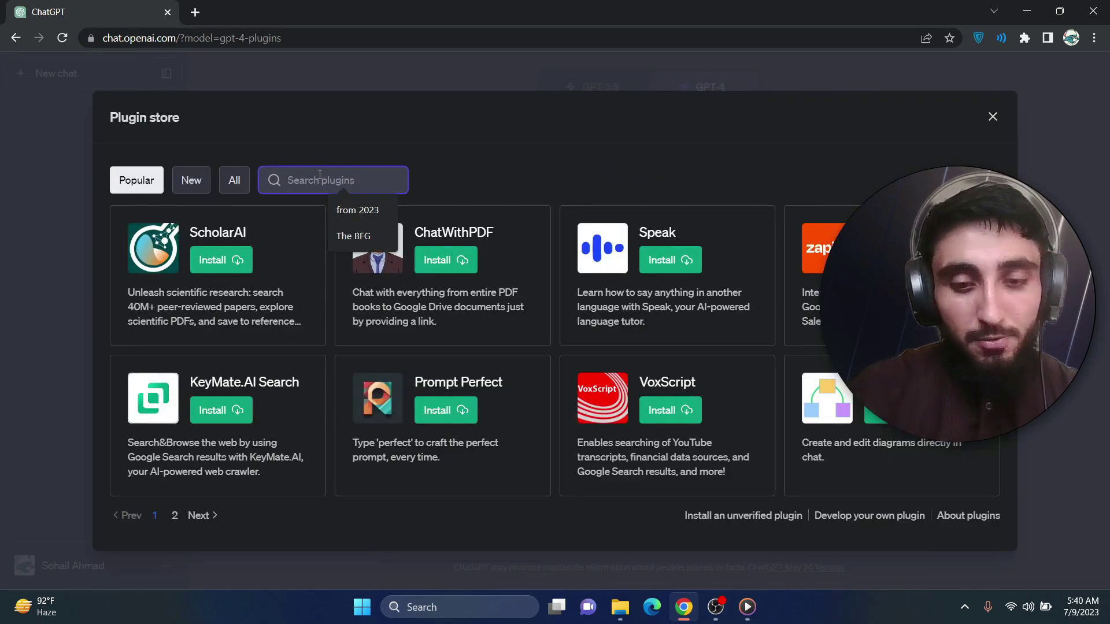
text(video summary)
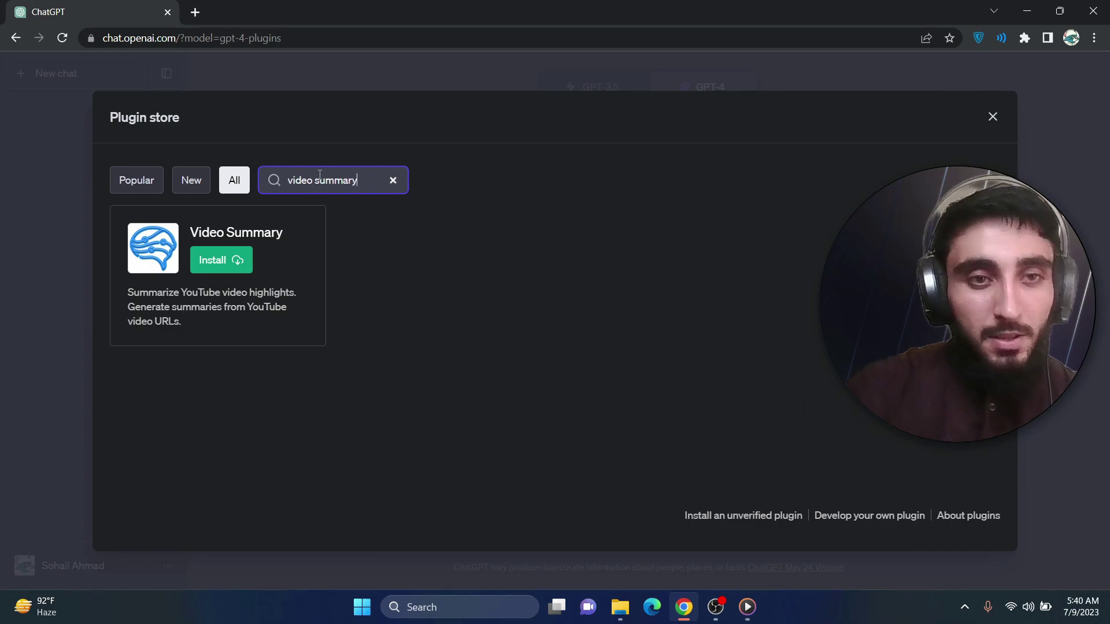
drag(199, 232, 282, 233)
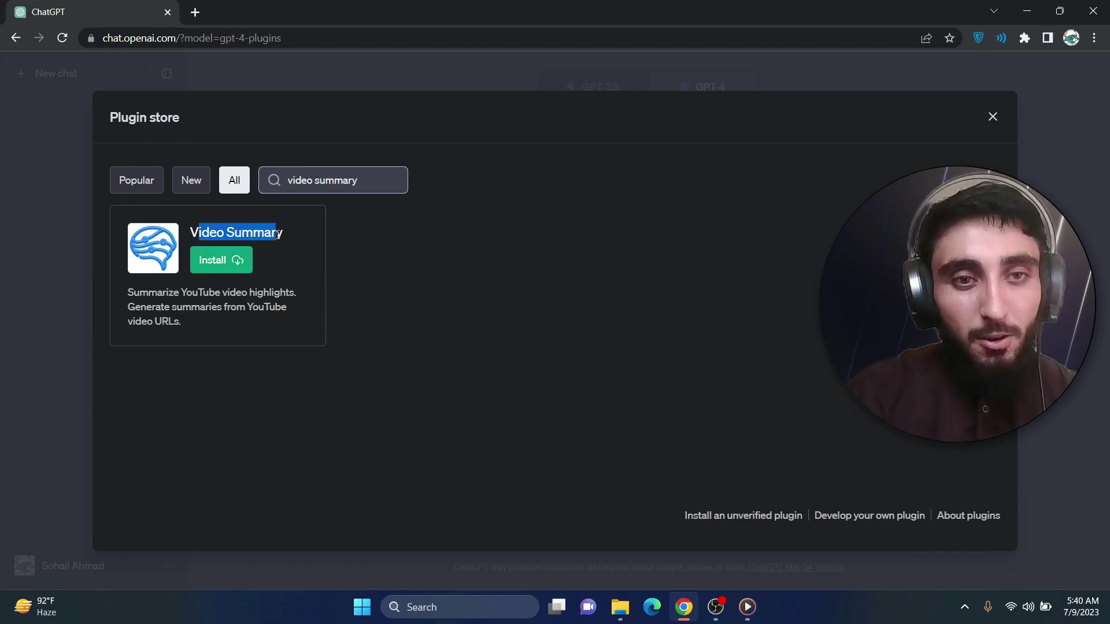
drag(134, 293, 252, 295)
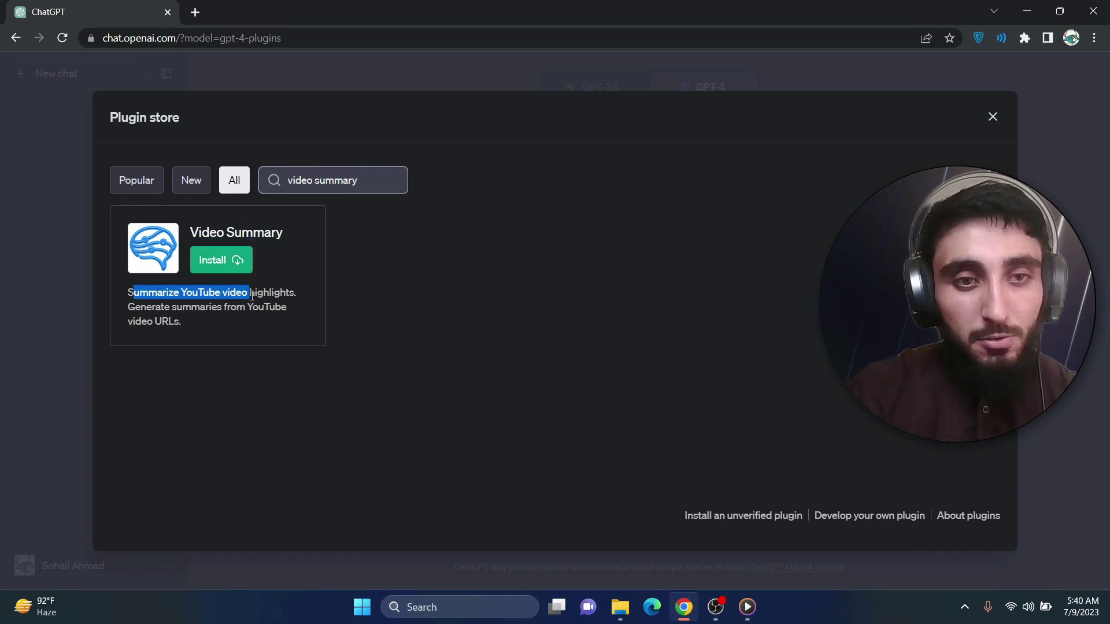
mouse_move(162, 293)
mouse_down()
mouse_move(246, 294)
mouse_move(176, 307)
mouse_up()
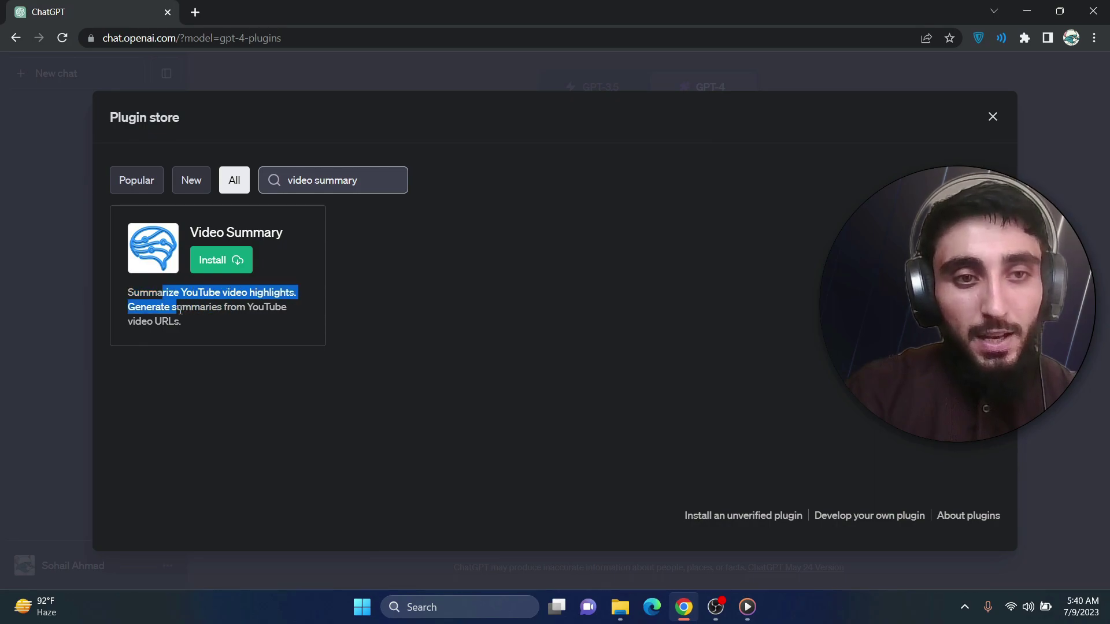
click(217, 260)
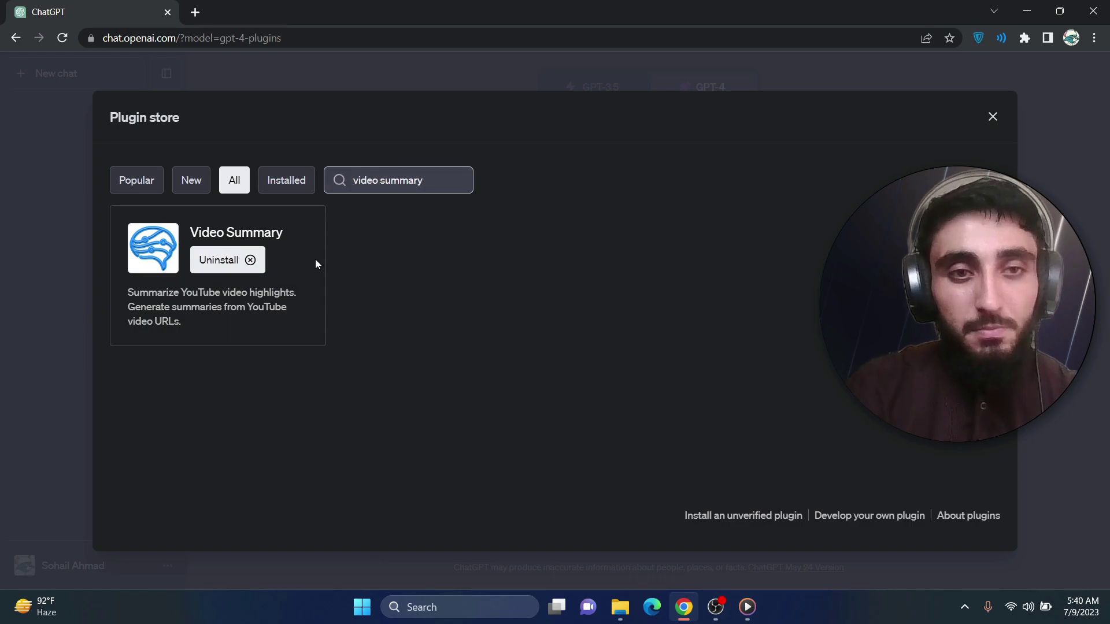
Close the plugin store and confirm Video Summary is checked in the plugins list.
click(992, 116)
click(672, 133)
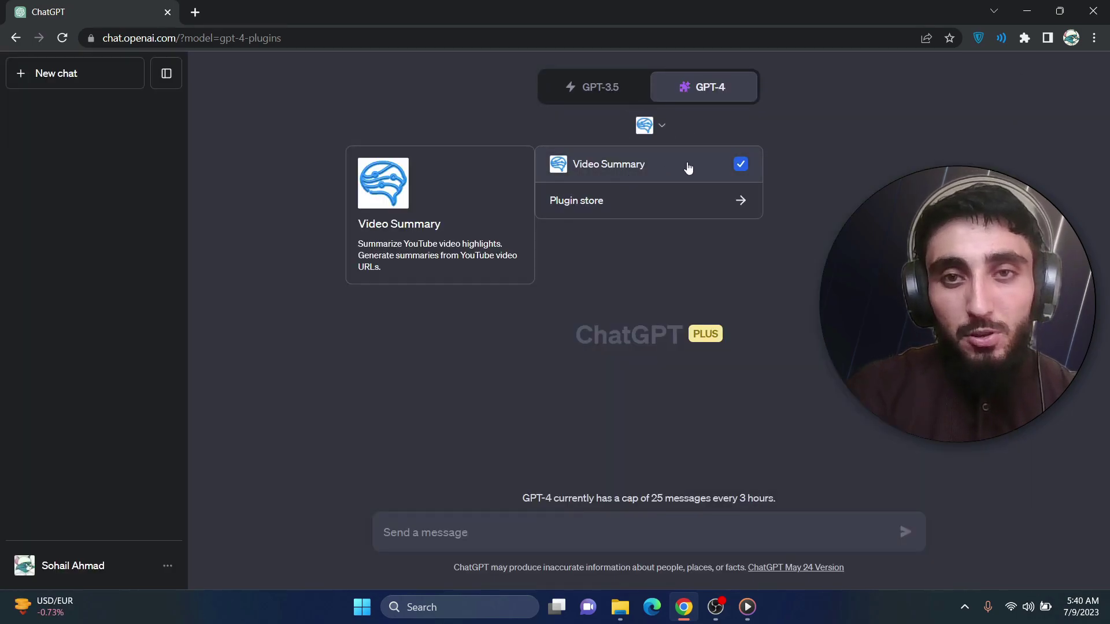
mouse_move(669, 175)
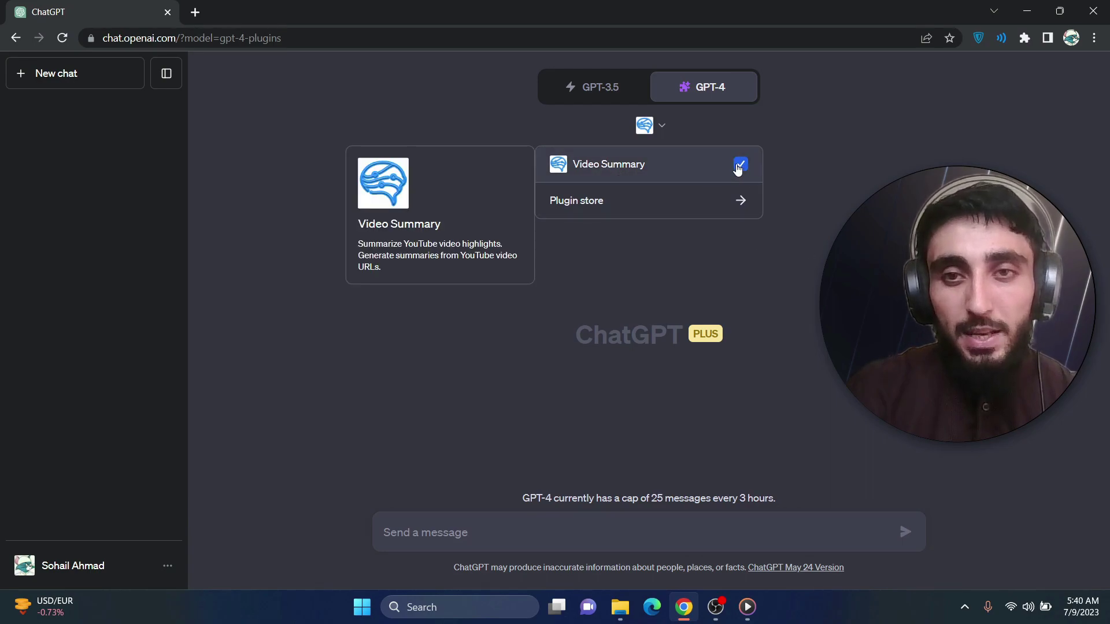
click(687, 534)
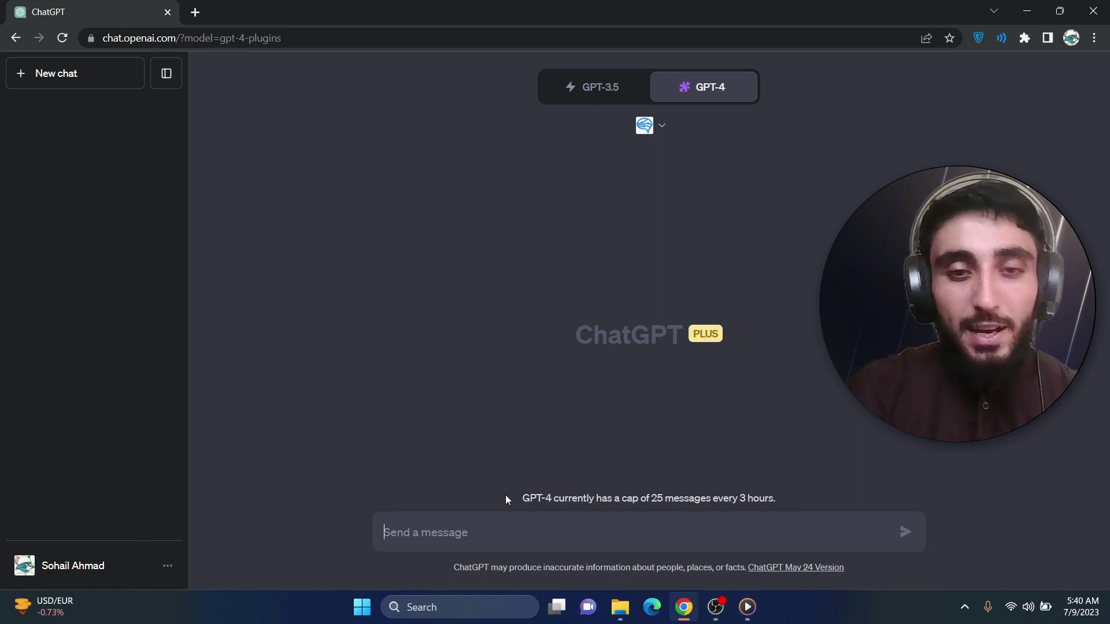
drag(594, 335, 671, 333)
click(671, 333)
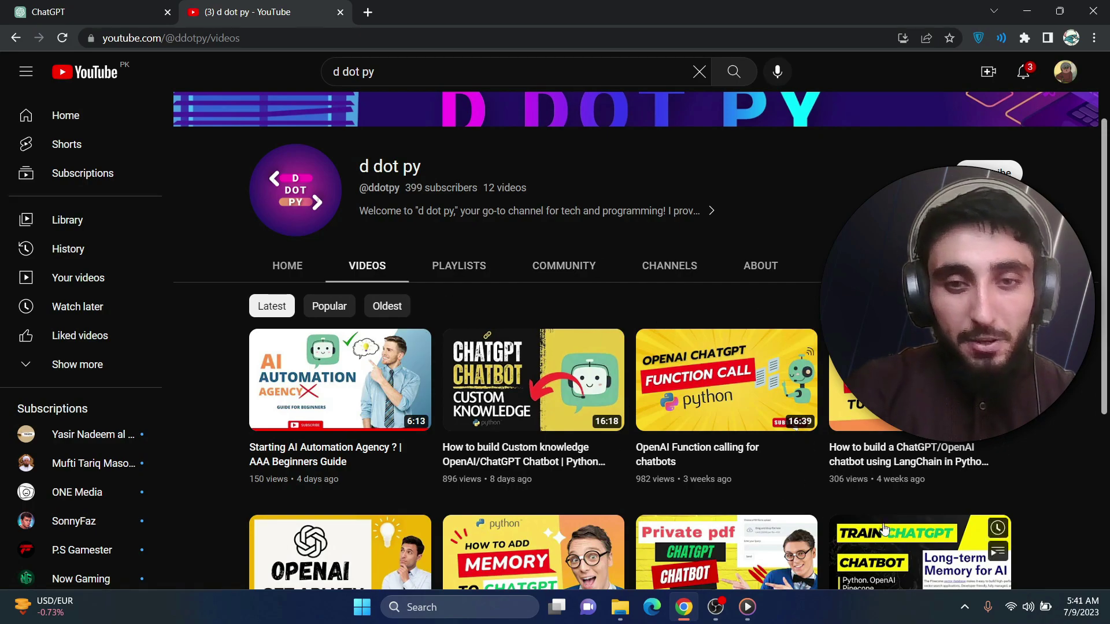
Copy the link address of the custom knowledge ChatGPT chatbot video on YouTube.
right_click(520, 377)
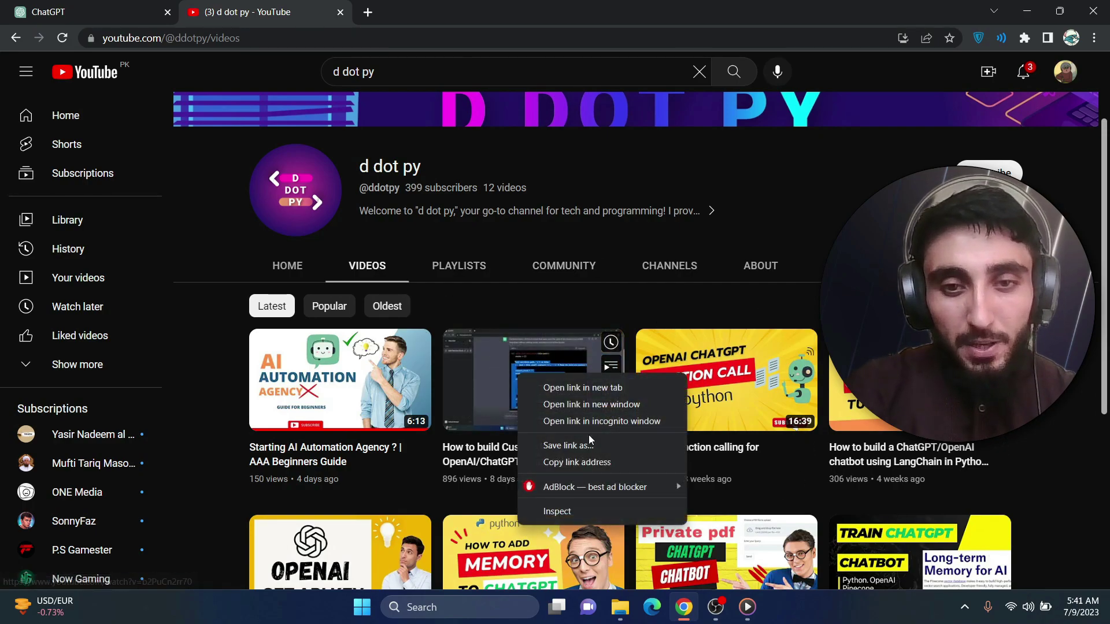
click(603, 463)
Paste the chatbot video's YouTube link into ChatGPT and get its seven-point summary.
click(99, 6)
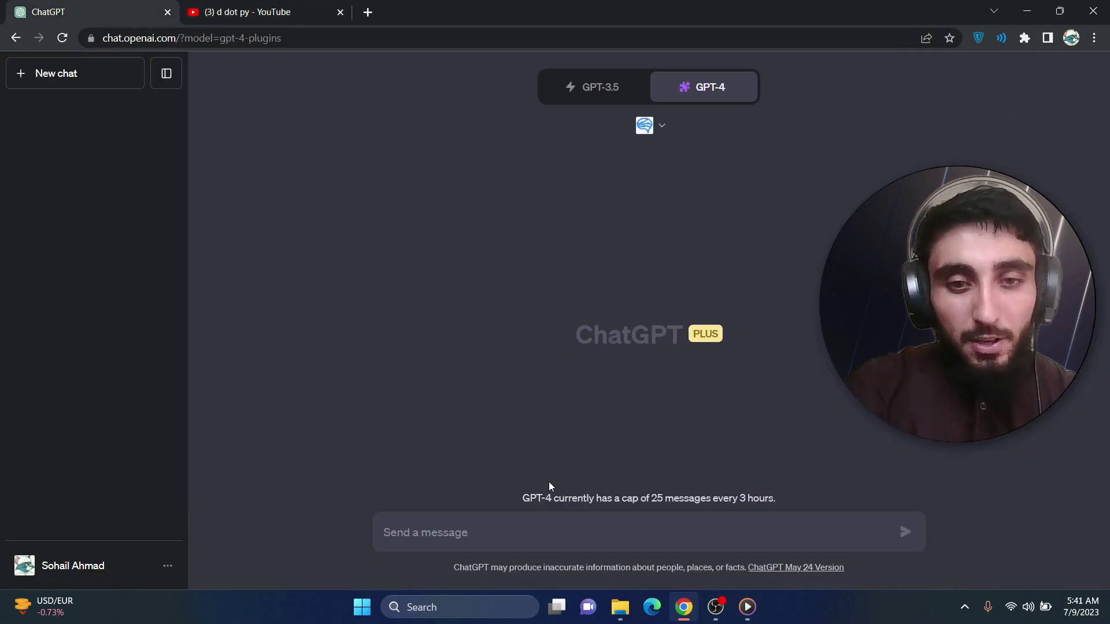
text(https://www.youtube.com/watch?v=b2PuCn2rr70)
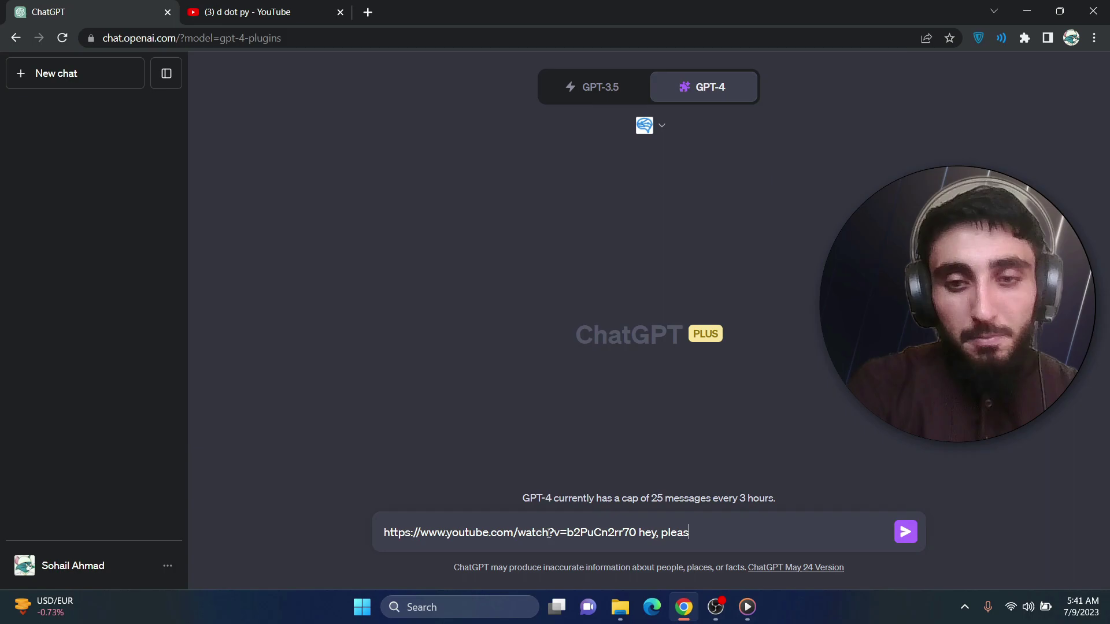
key(ctrl+a)
key(BackSpace)
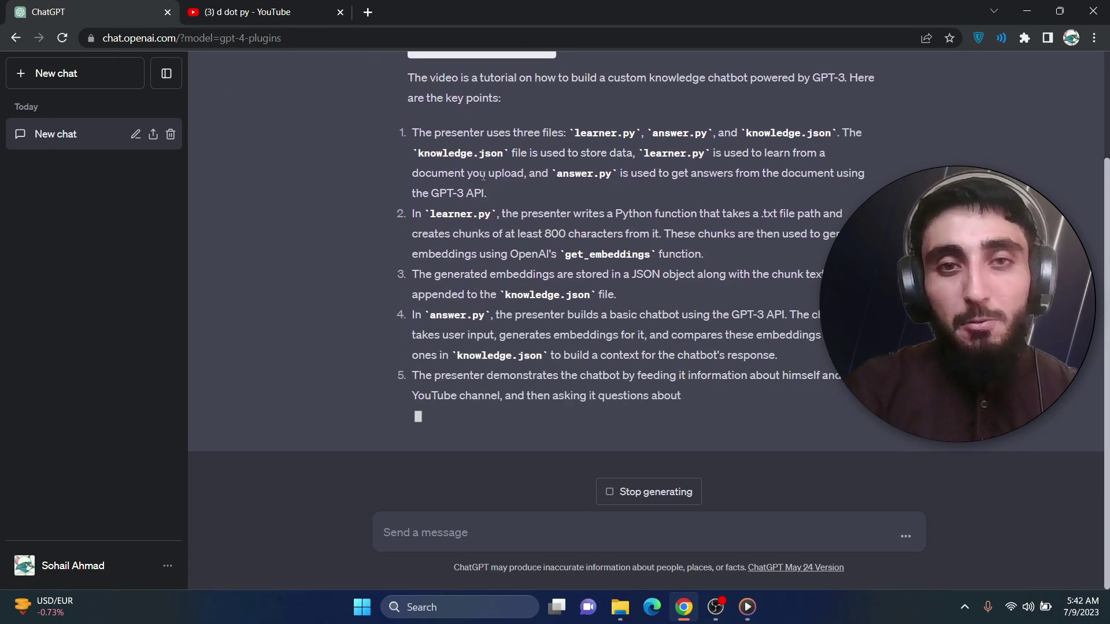
scroll(482, 175, up, 1)
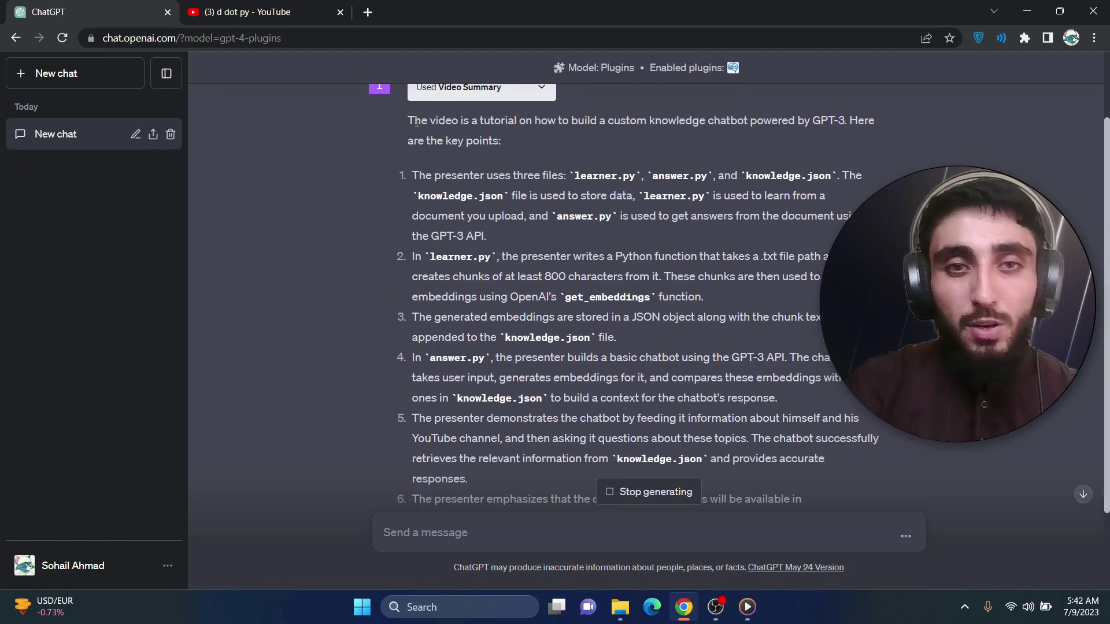
drag(414, 120, 526, 175)
scroll(526, 175, down, 3)
click(705, 339)
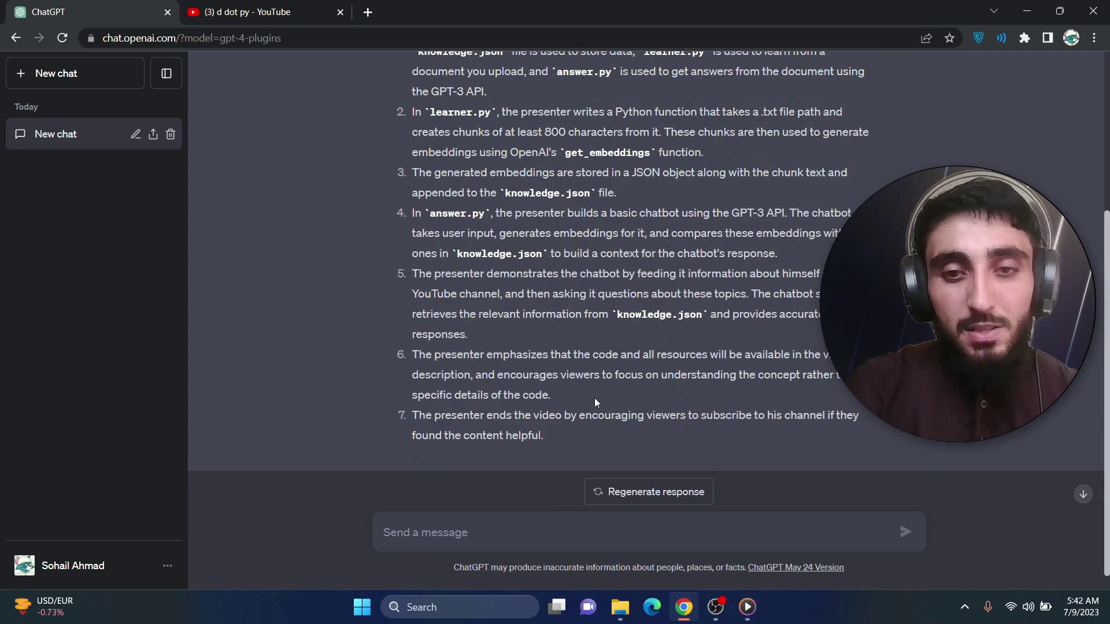
scroll(636, 319, down, 1)
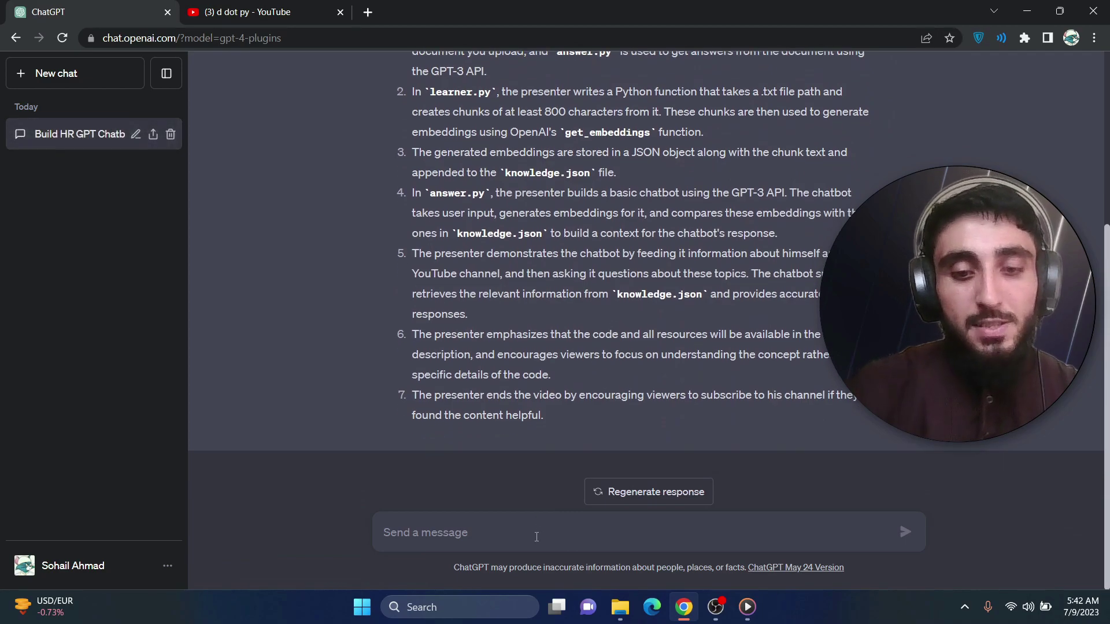
Ask 'what are the ending words in this video' and review the presenter's closing quote.
click(536, 537)
text(what are the ending words in th)
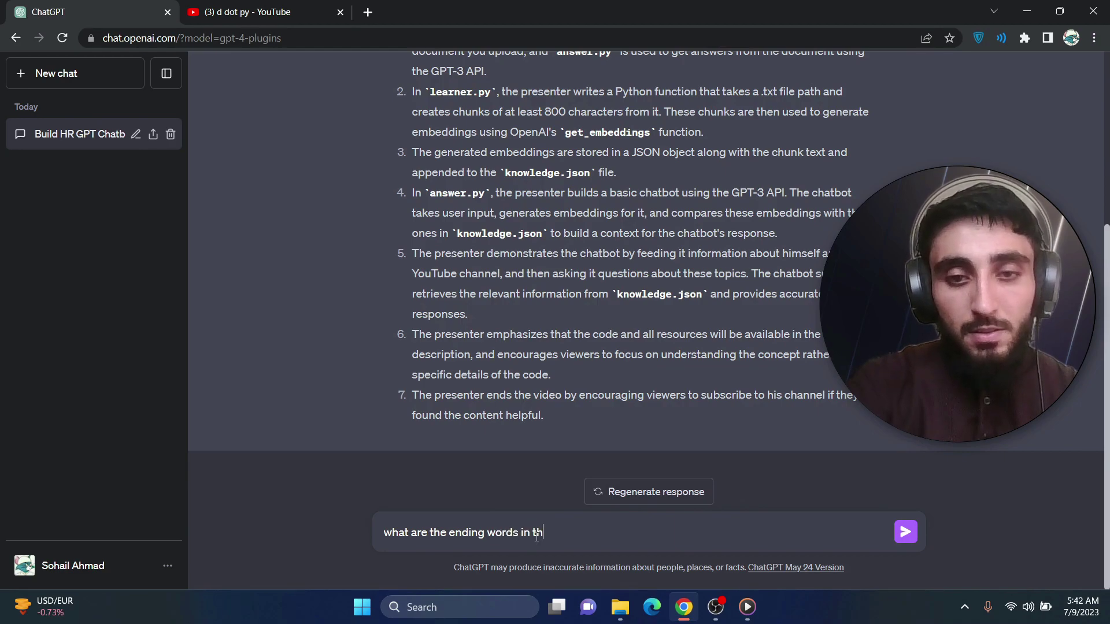
text(is video)
key(Return)
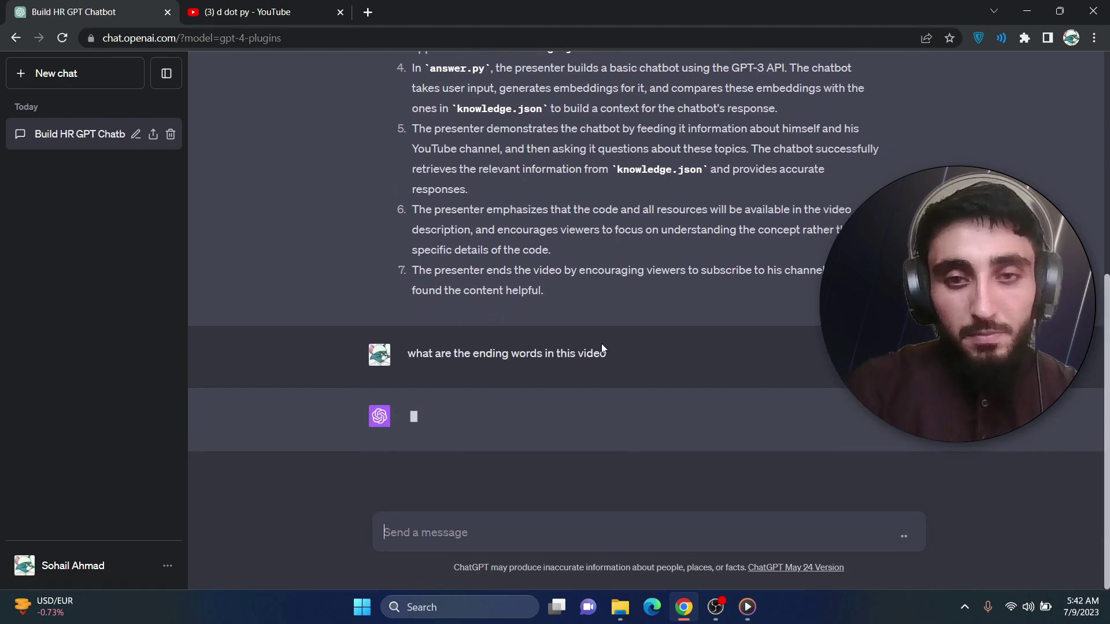
drag(602, 353, 408, 353)
click(526, 378)
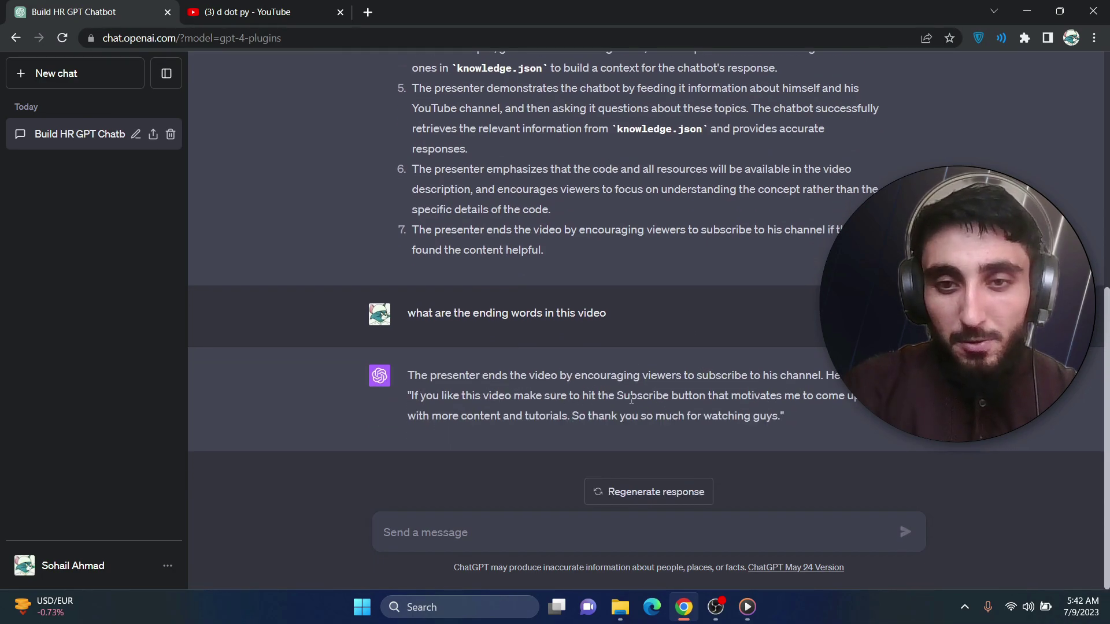
drag(737, 396, 769, 416)
click(767, 416)
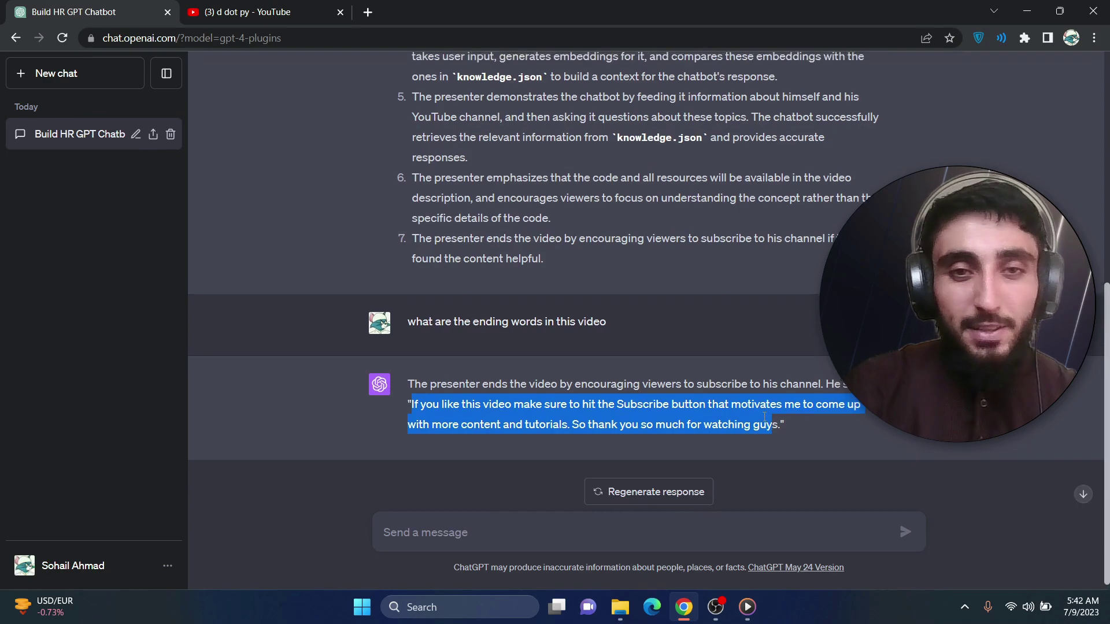
click(738, 408)
Review the summary's first key points: the three files and the Python function description.
scroll(612, 308, up, 1)
scroll(613, 314, up, 5)
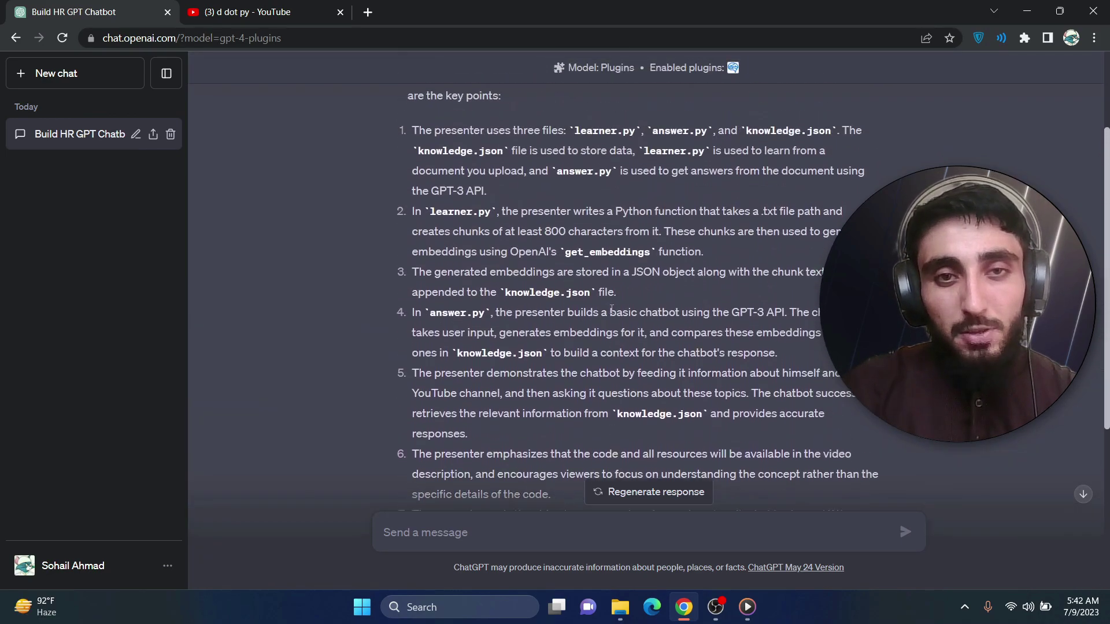
drag(415, 204, 725, 230)
click(725, 230)
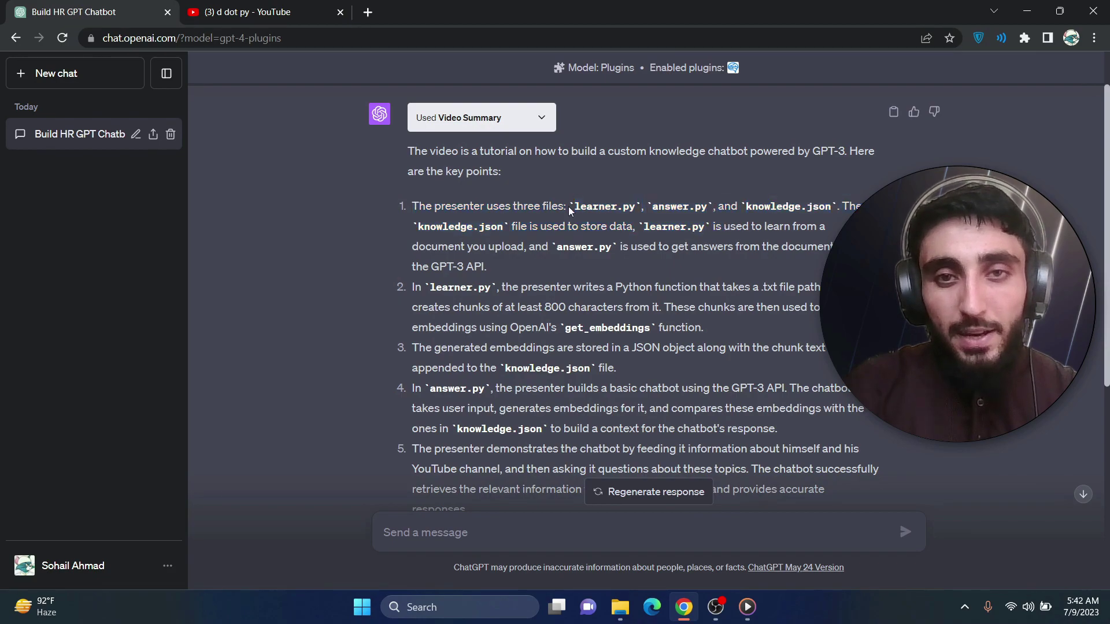
drag(601, 211, 671, 249)
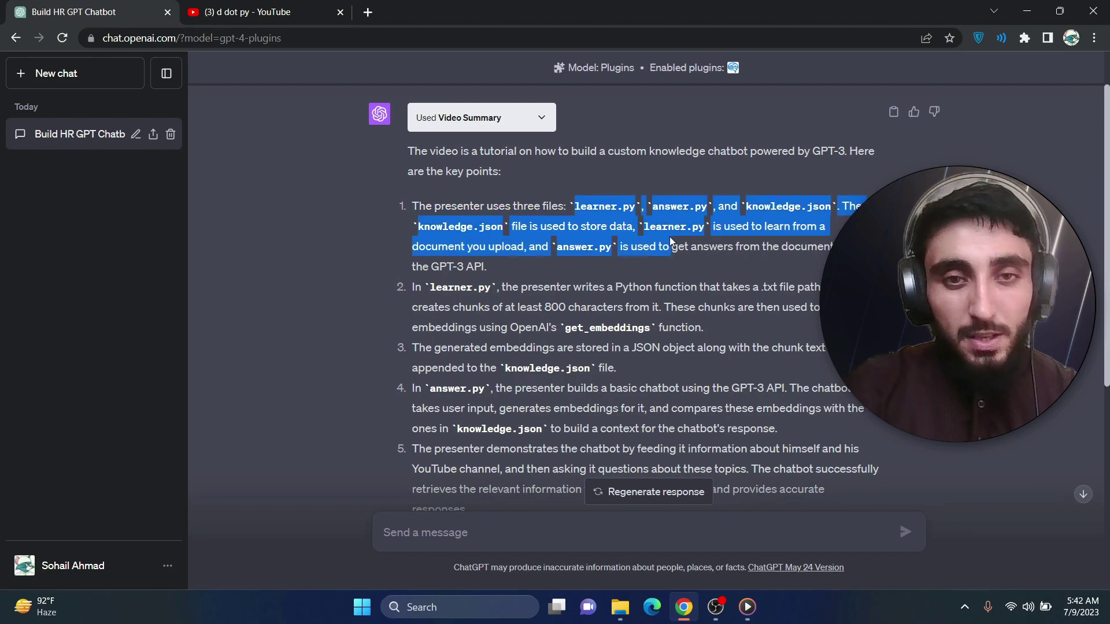
click(498, 250)
drag(435, 286, 765, 293)
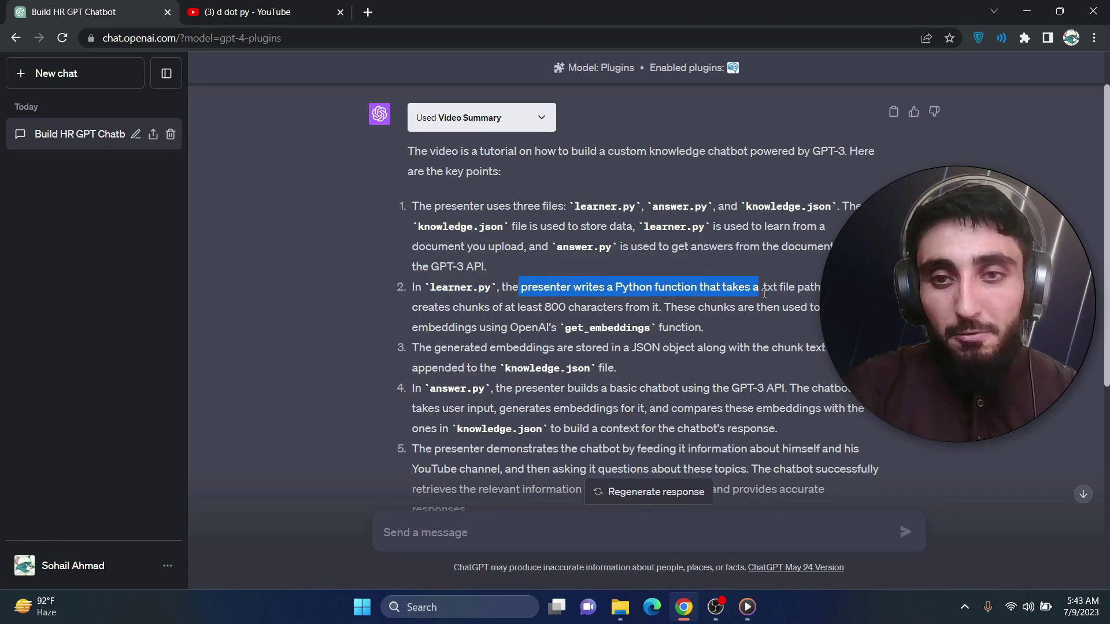
scroll(730, 271, down, 3)
Reply 'ok' to request the video's code, getting learner.py and answer.py sketches.
click(633, 531)
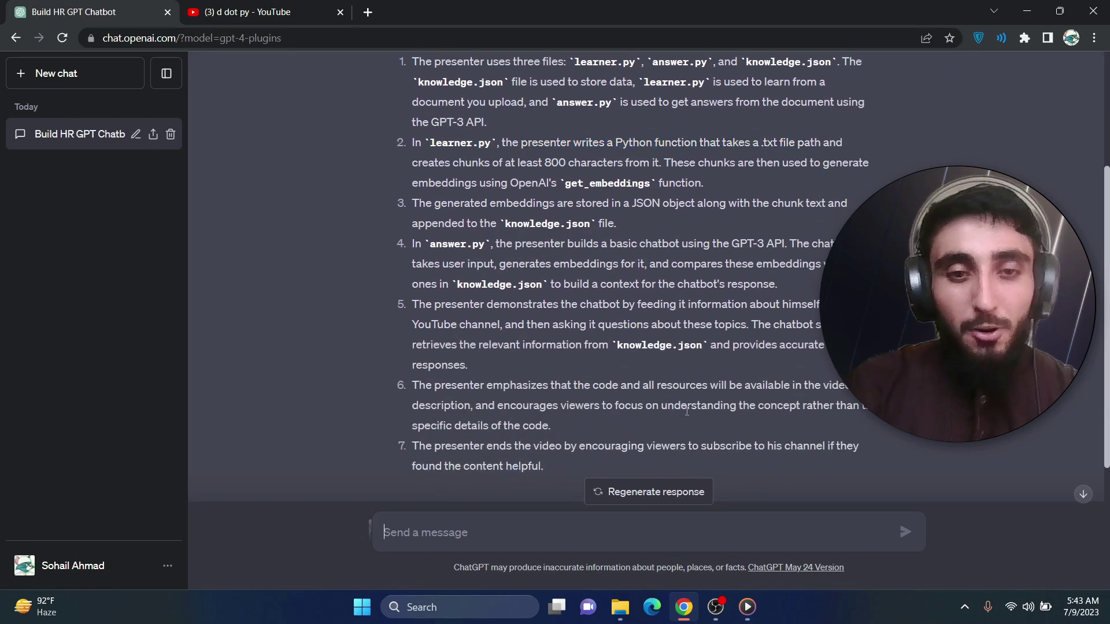
text(ok)
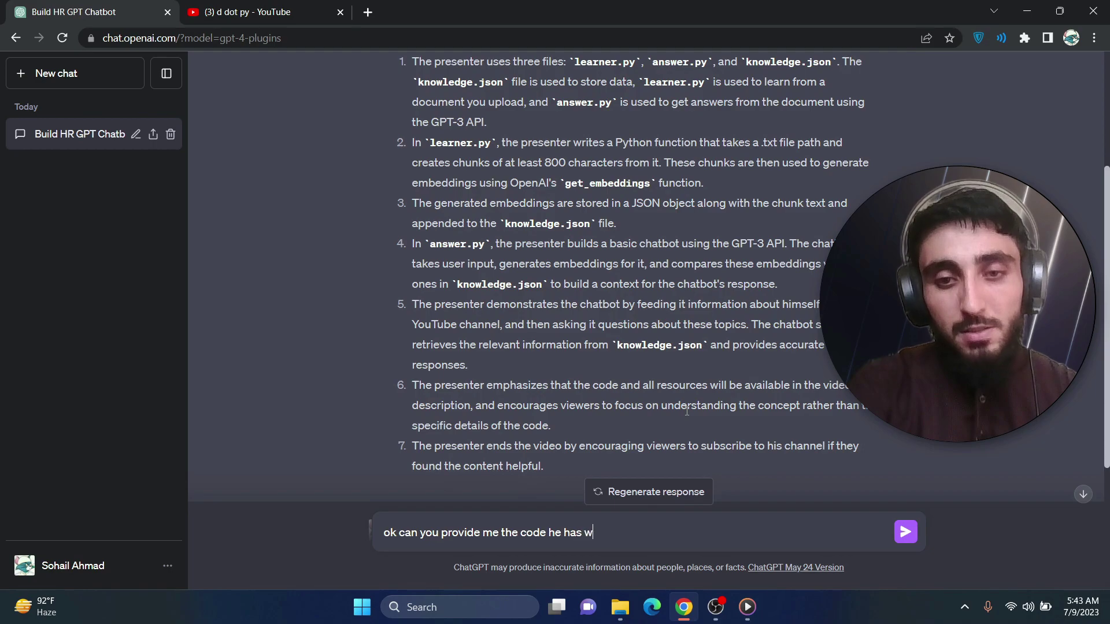
key(Return)
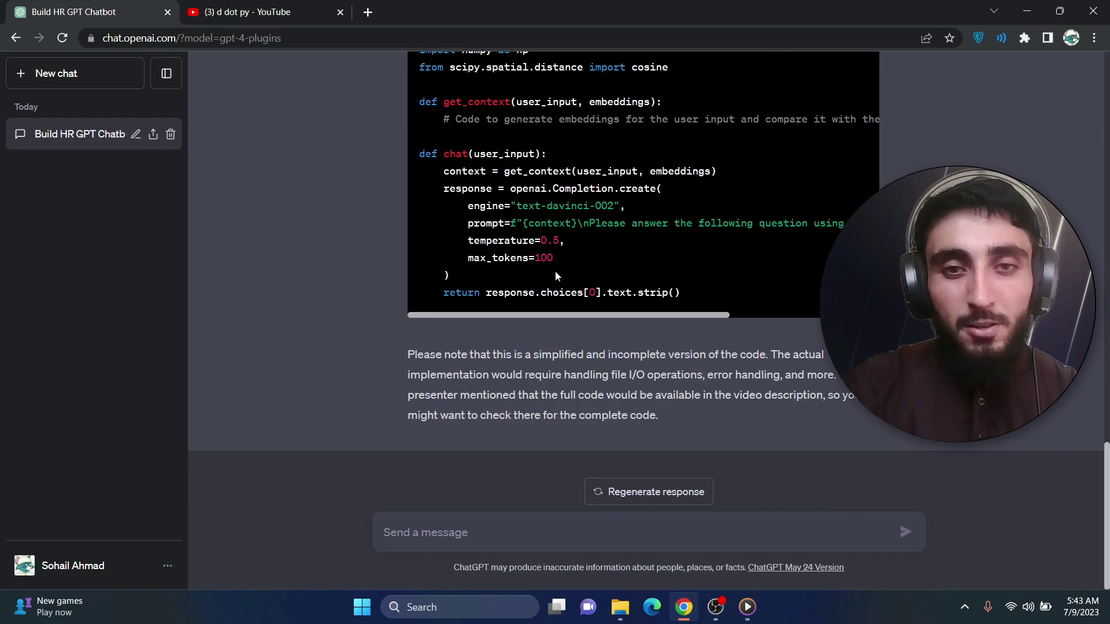
Highlight and review the learner.py code in ChatGPT's reply.
drag(674, 293, 425, 159)
scroll(490, 231, up, 3)
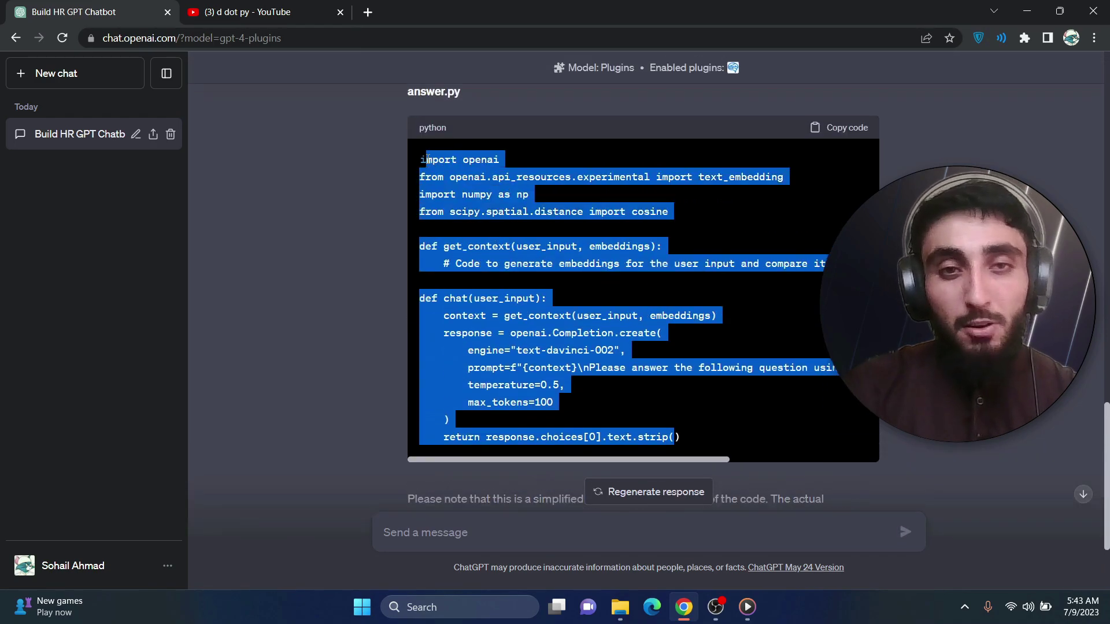
click(456, 166)
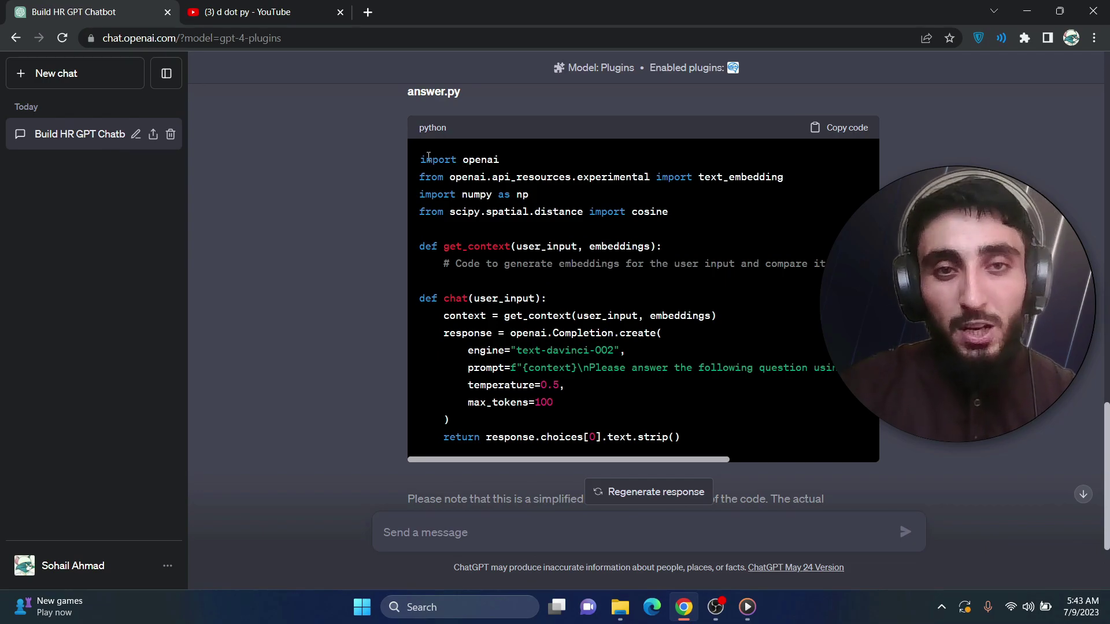
drag(428, 157, 671, 291)
scroll(537, 259, down, 3)
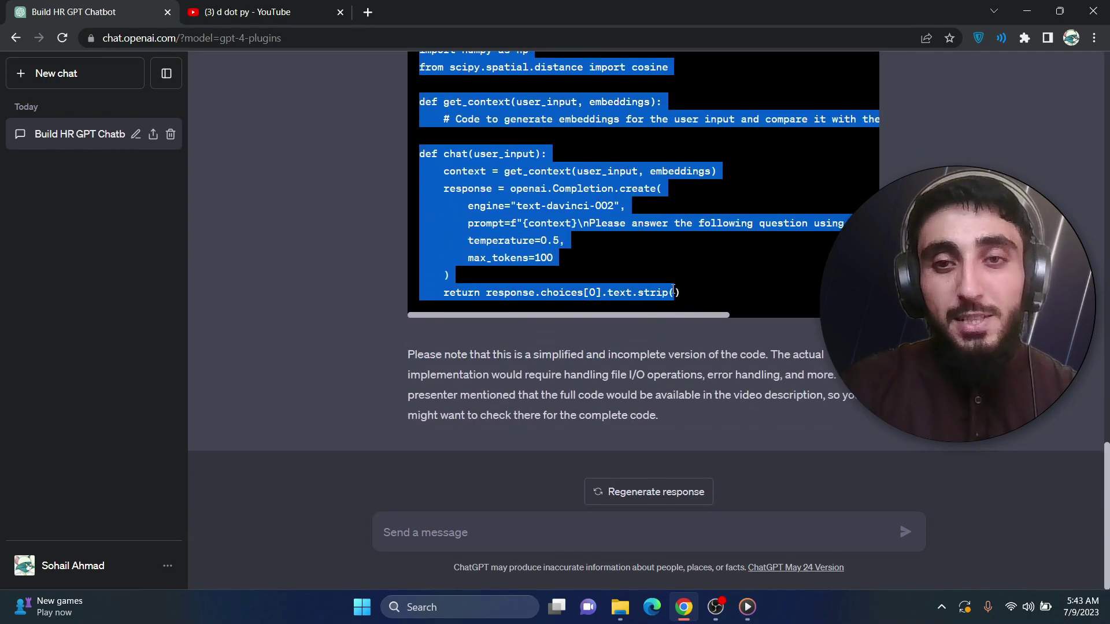
click(674, 292)
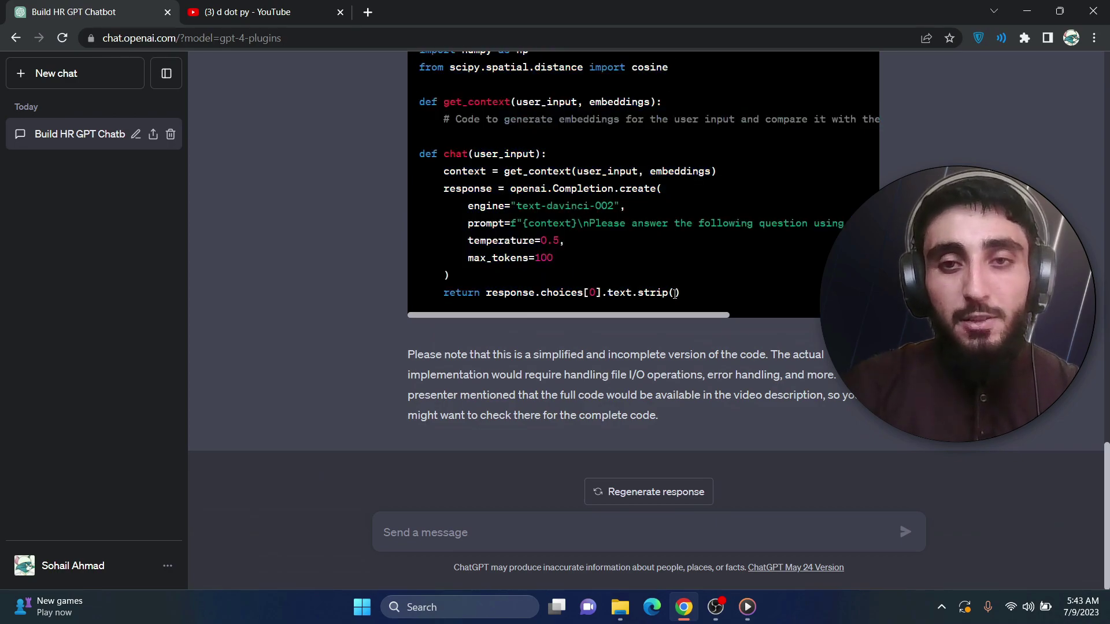
drag(674, 293, 507, 216)
scroll(509, 225, up, 3)
scroll(760, 299, up, 3)
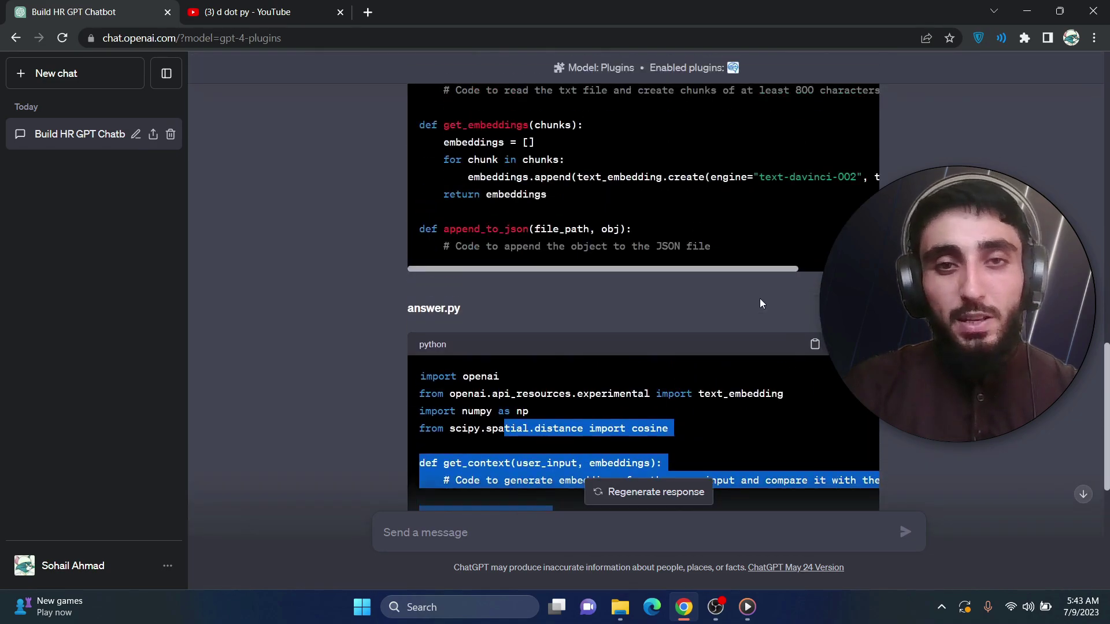
Copy the link of d dot py's newest video, the AI automation agency beginners guide.
click(290, 22)
scroll(584, 332, down, 5)
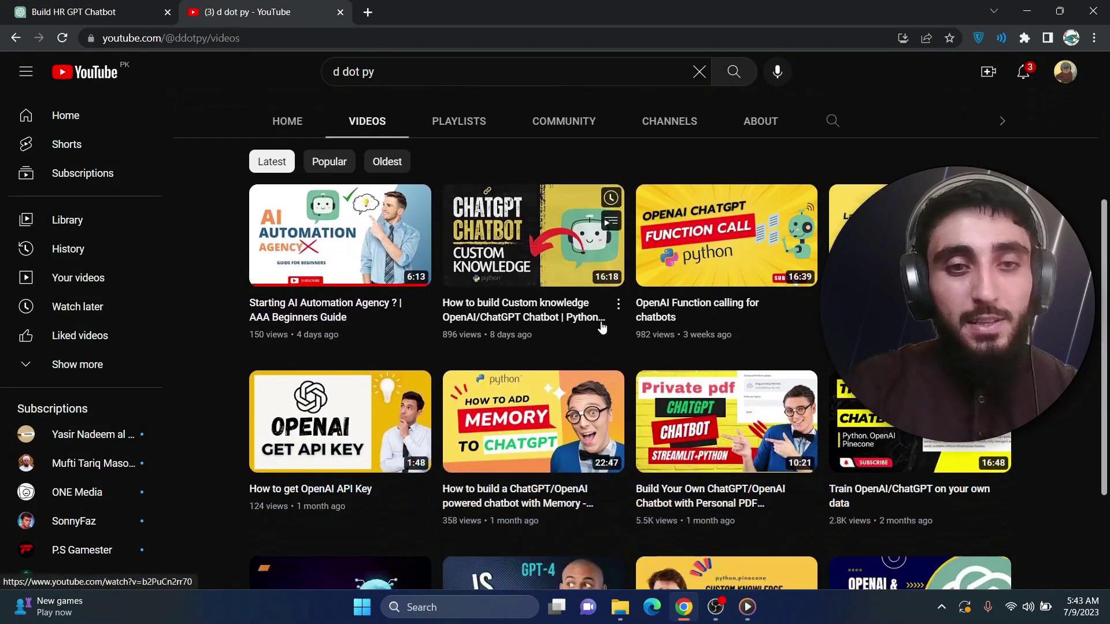
scroll(405, 260, up, 3)
right_click(346, 225)
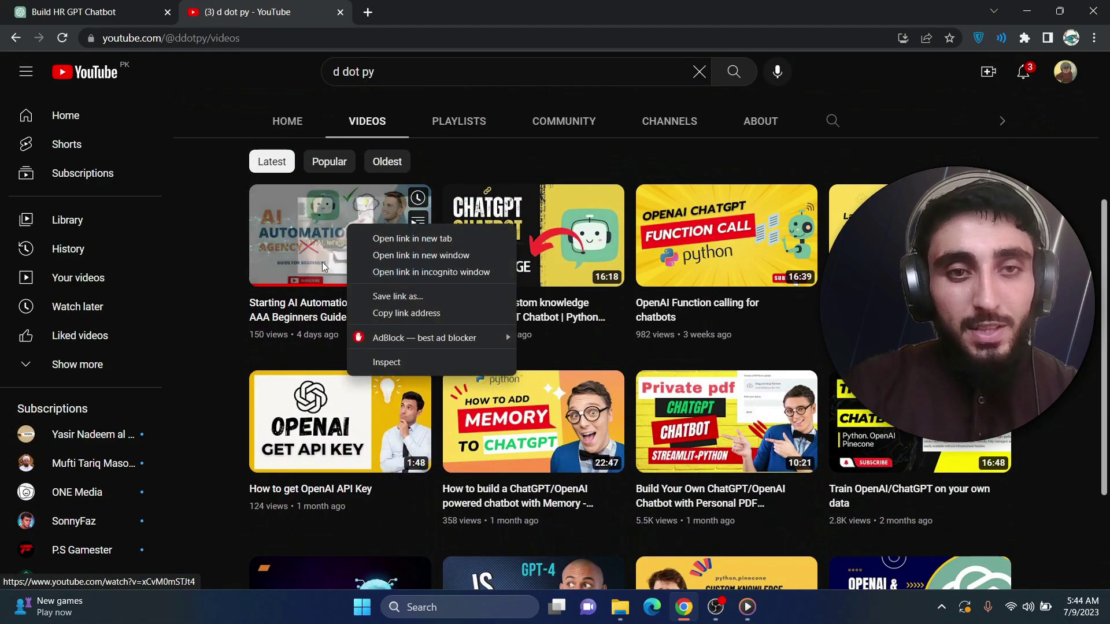
click(115, 13)
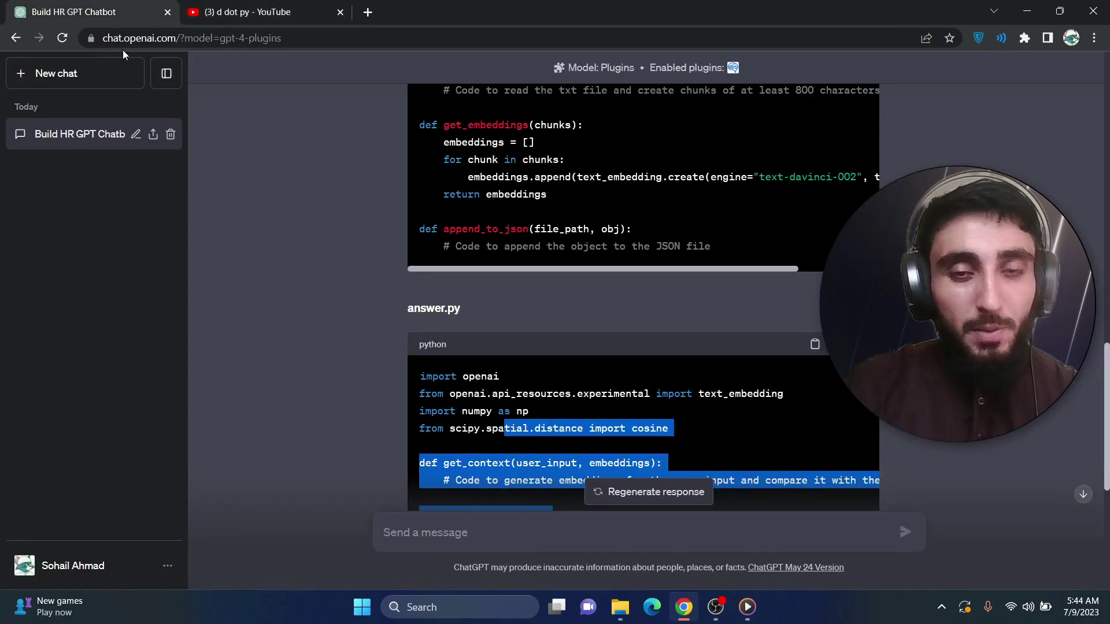
Paste the second video's link with 'can you summairze it?' and send it.
click(488, 518)
scroll(483, 463, down, 6)
text(https://www.youtube.com/watch?v=xCvM0mSTJt4)
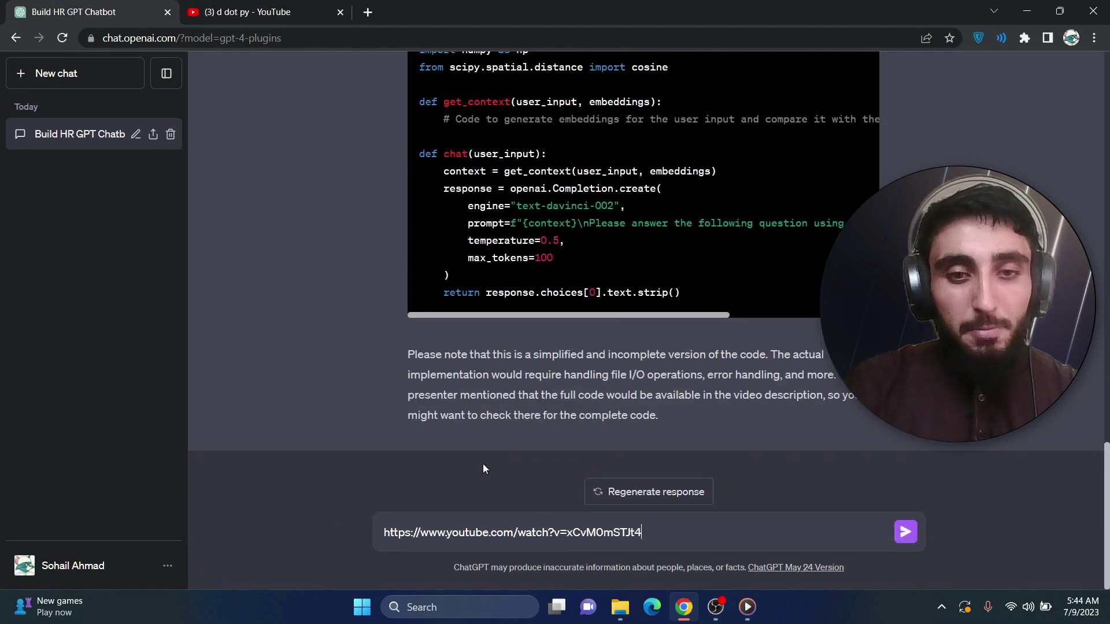
text(can you su)
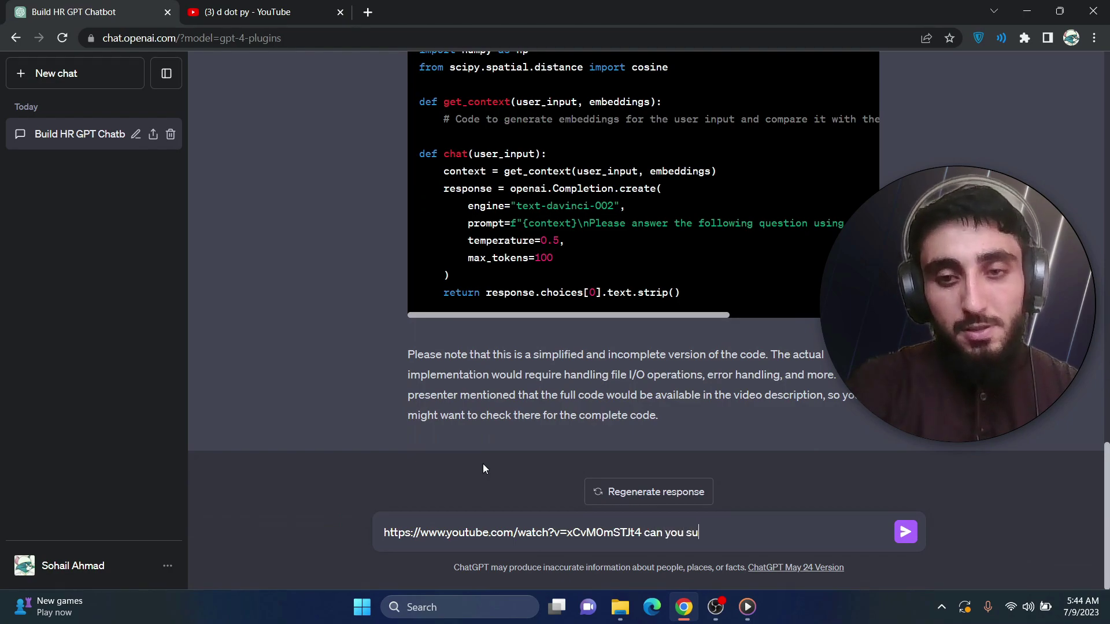
text(mmairze it?)
key(Return)
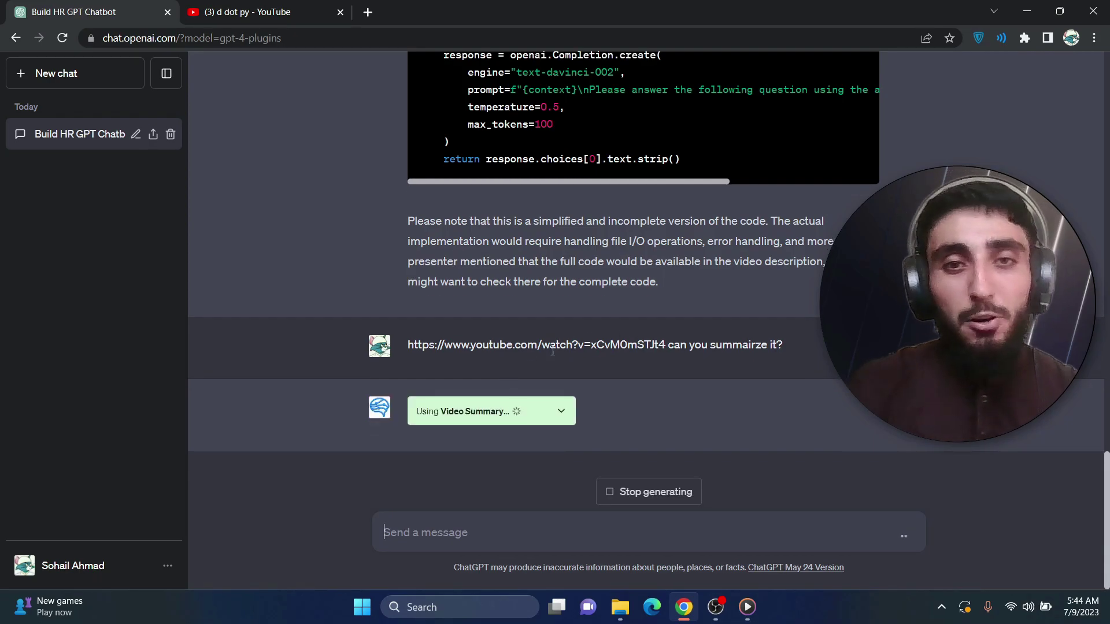
Review the code reply's disclaimer and Please note paragraphs and the answer.py heading.
drag(415, 220, 617, 277)
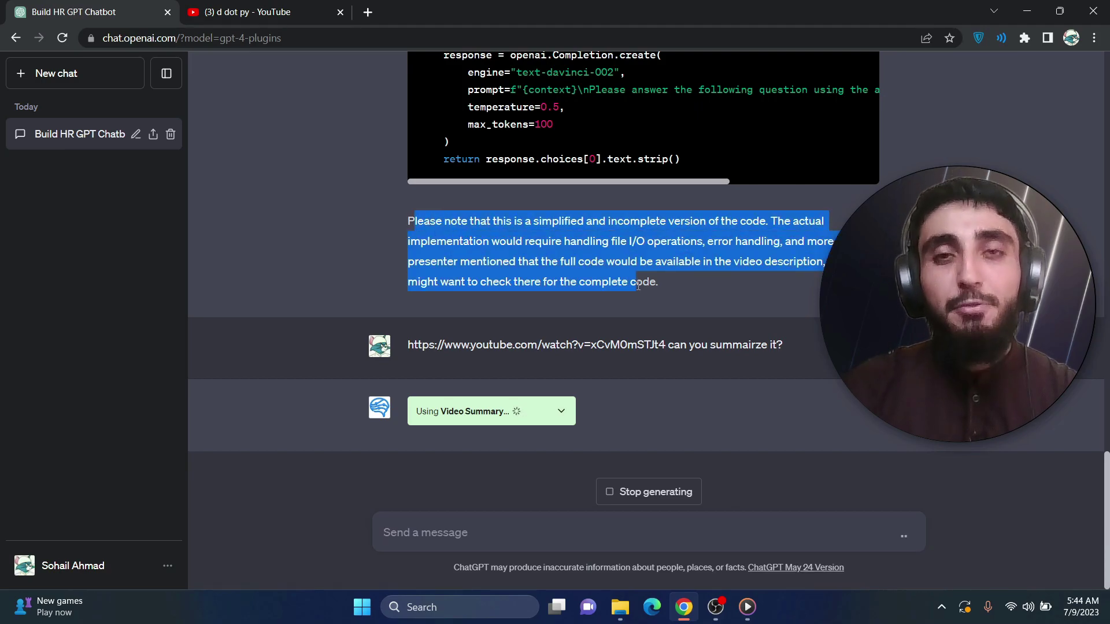
click(638, 284)
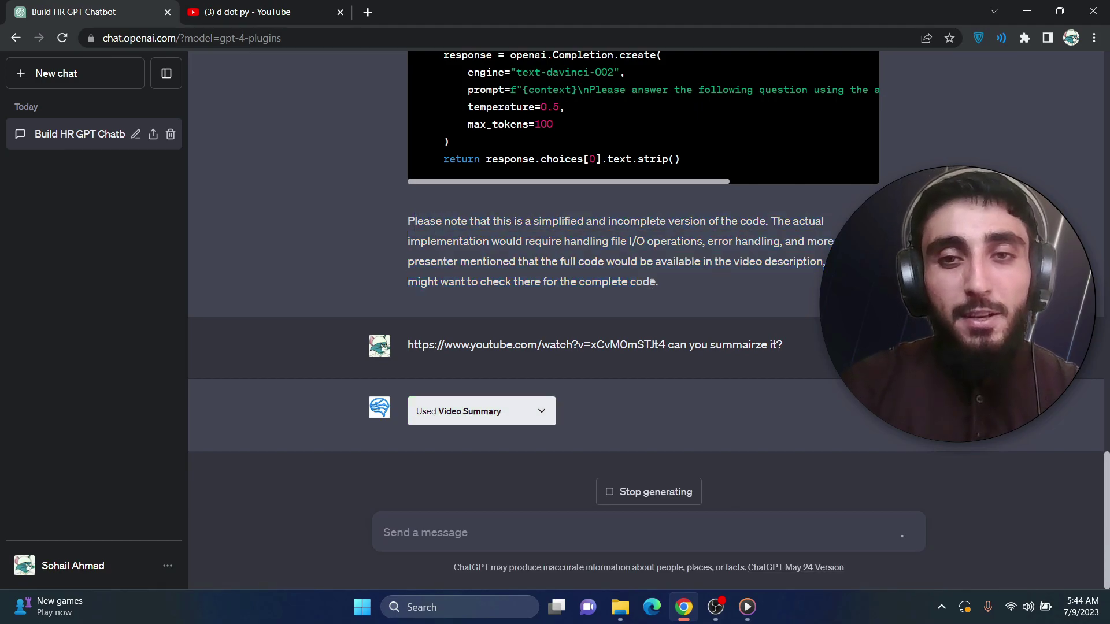
drag(650, 284, 412, 215)
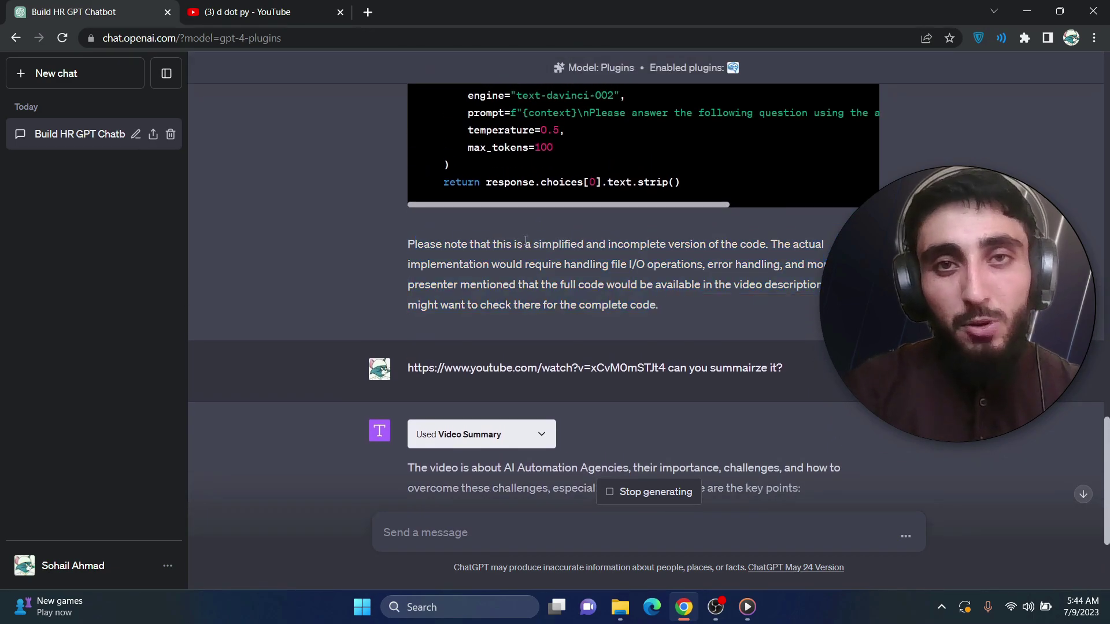
drag(414, 244, 648, 302)
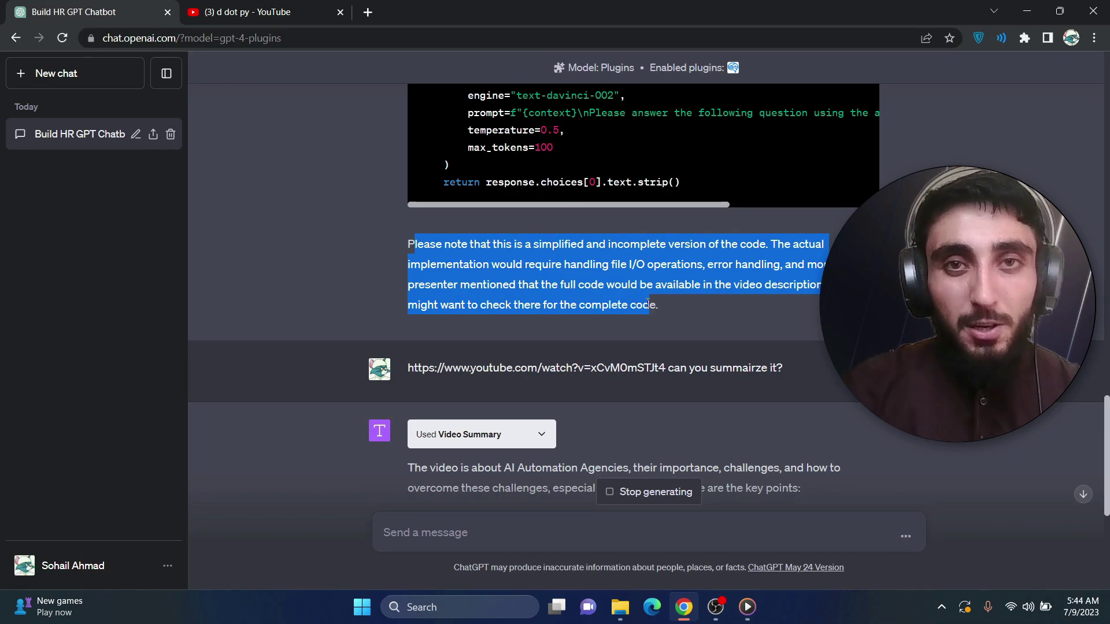
click(649, 304)
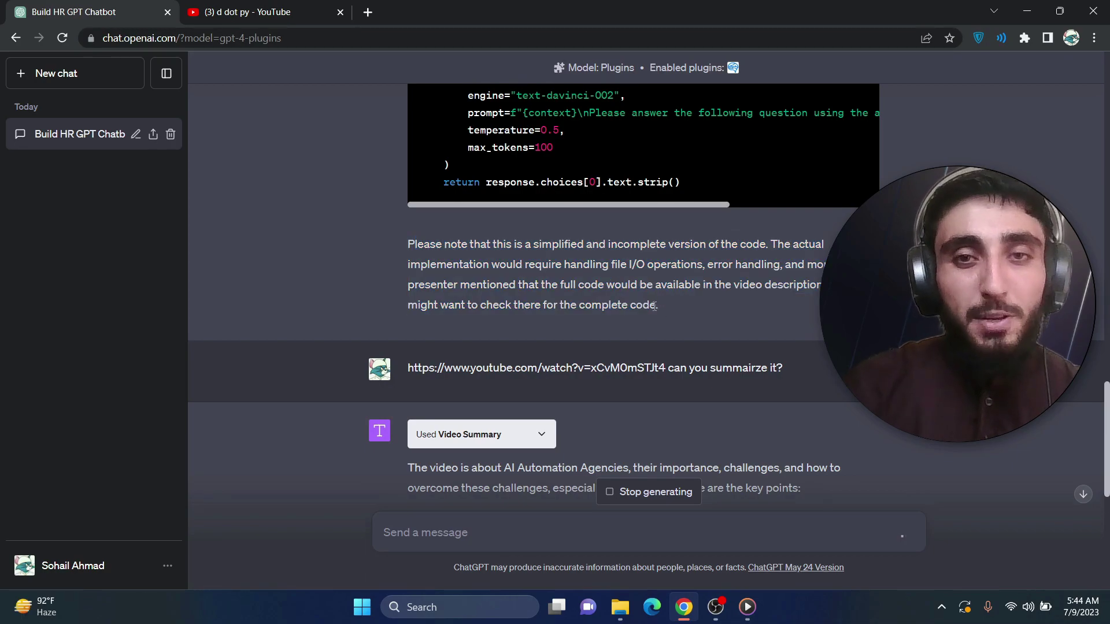
drag(651, 304, 408, 244)
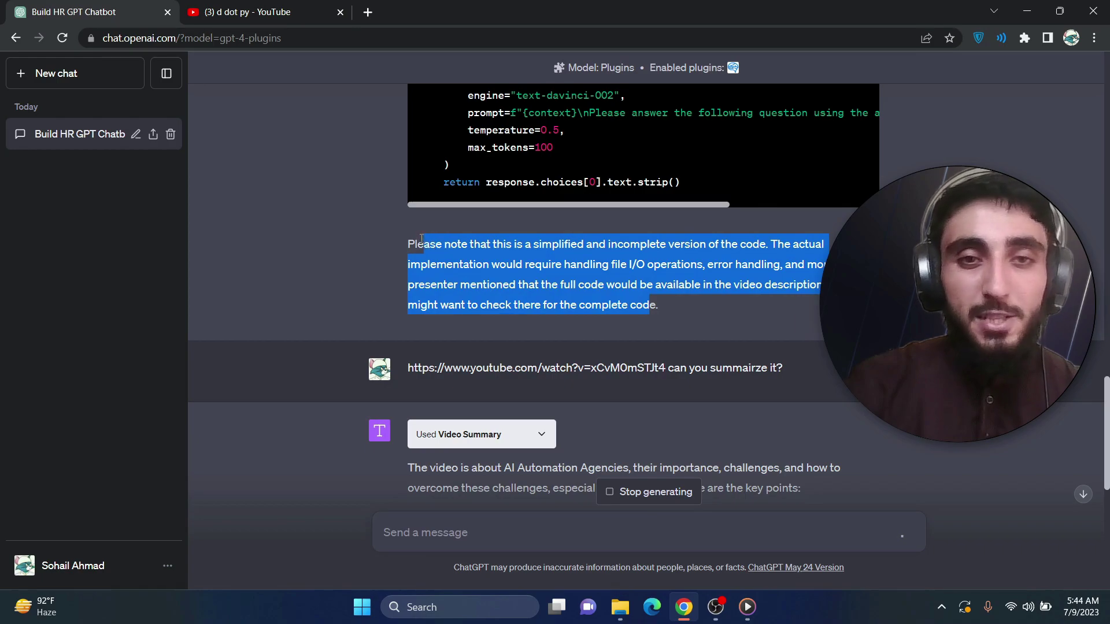
scroll(454, 263, up, 1)
scroll(453, 263, up, 5)
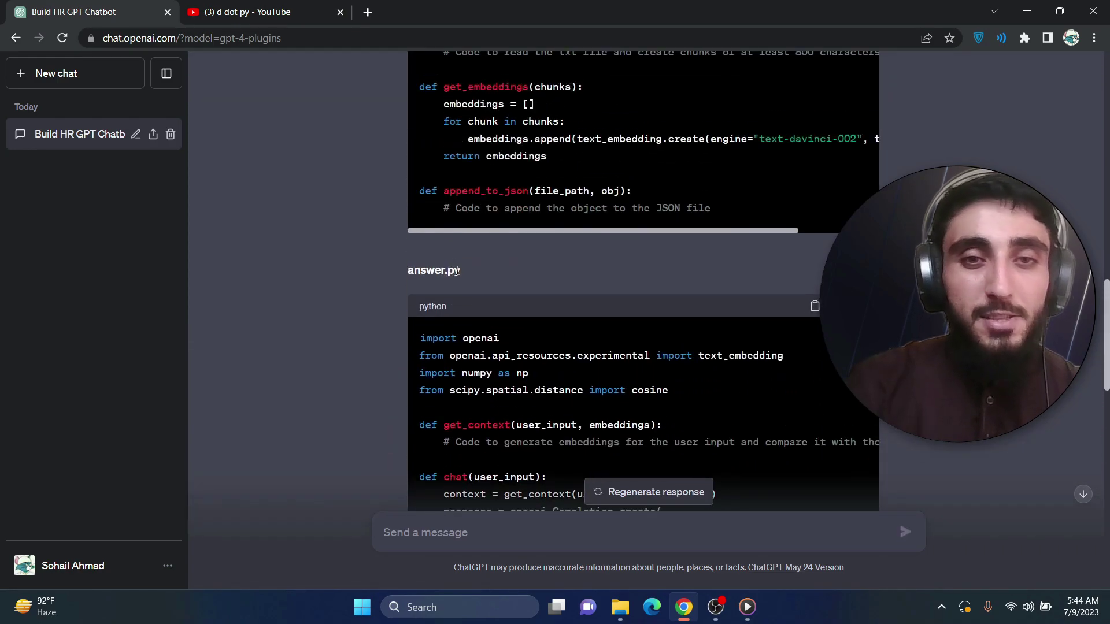
drag(457, 271, 423, 267)
Ask 'can you give me only single point, that is most important and unique?'.
scroll(520, 266, down, 15)
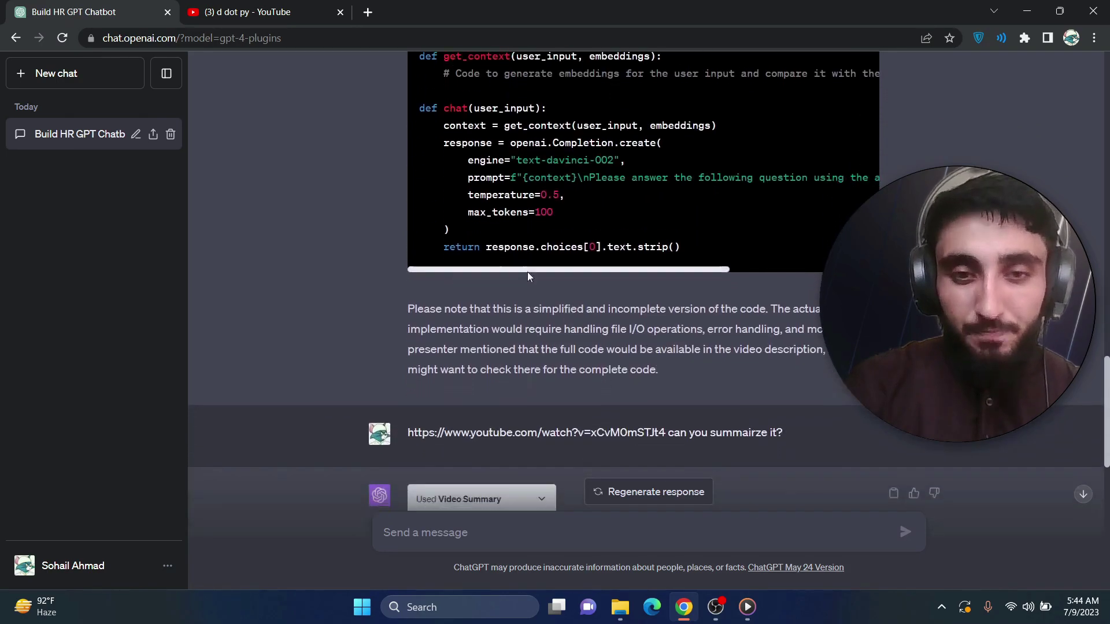
scroll(381, 263, up, 5)
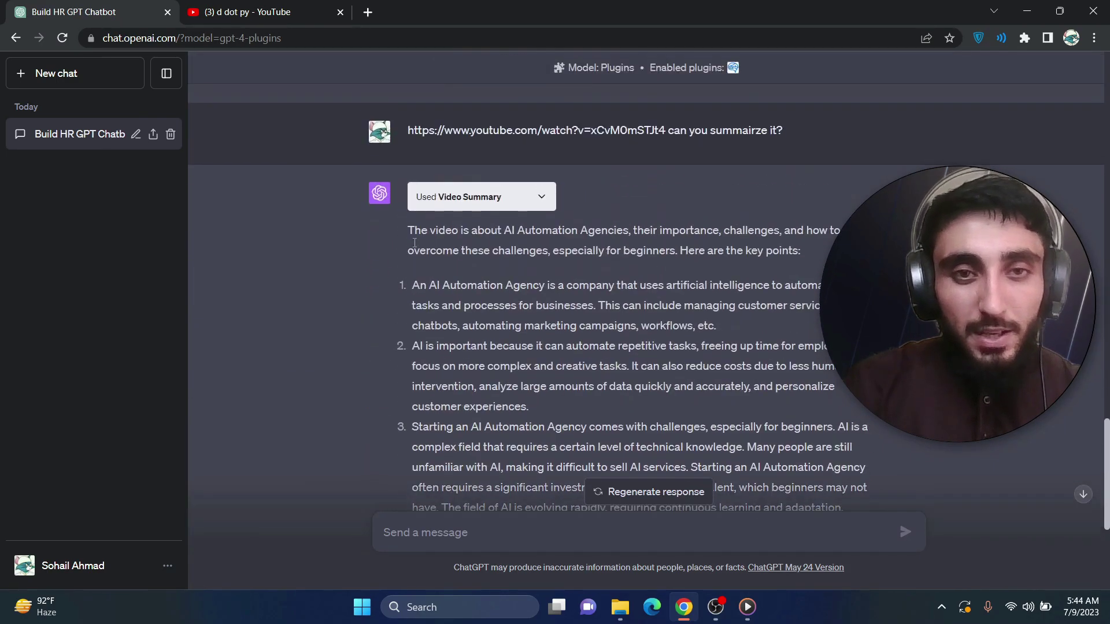
drag(429, 292, 723, 331)
scroll(723, 330, down, 5)
click(709, 538)
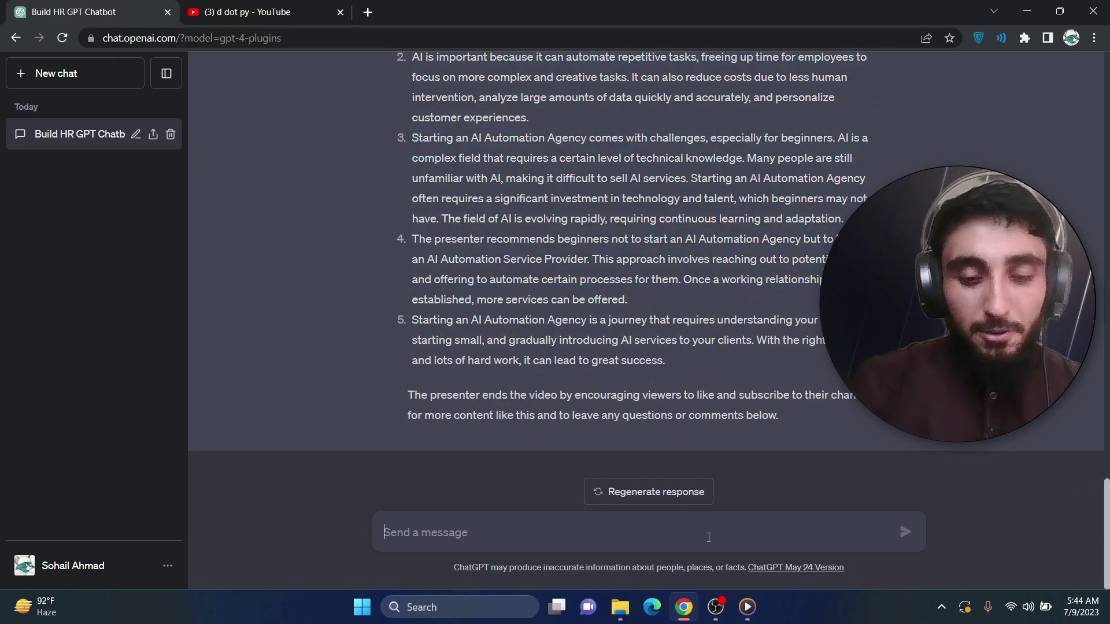
text(can you give me)
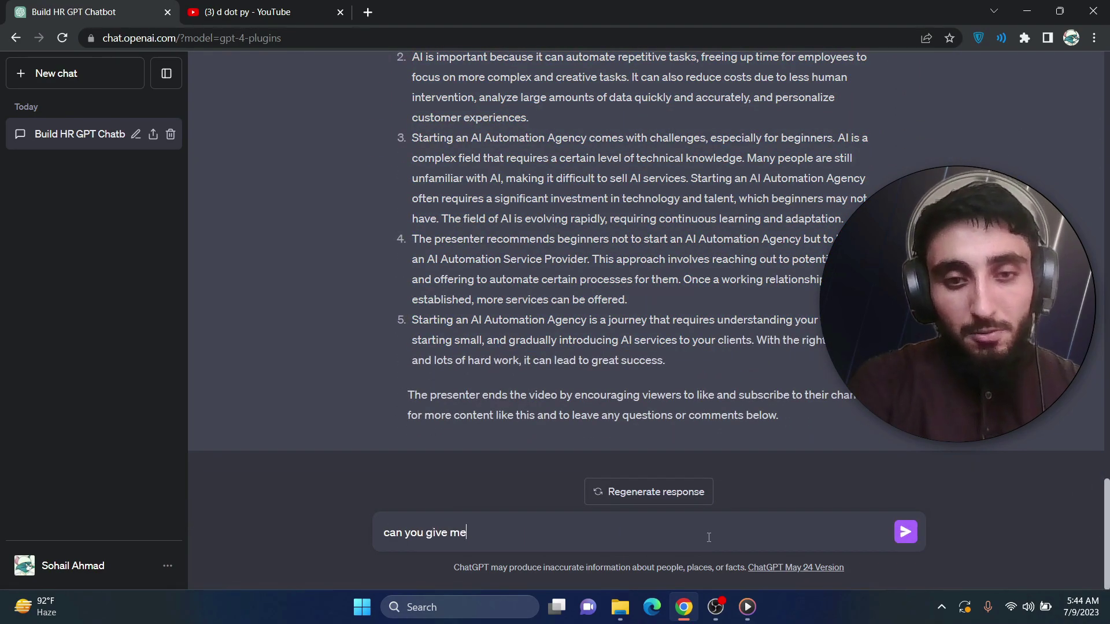
text( only single poin)
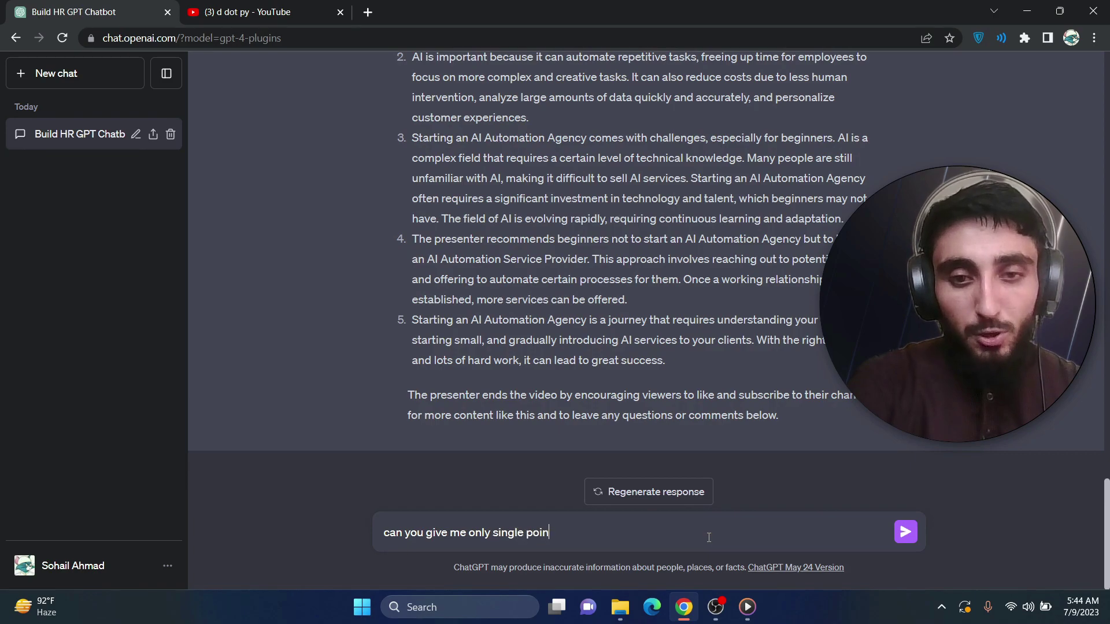
text(t , that is most i)
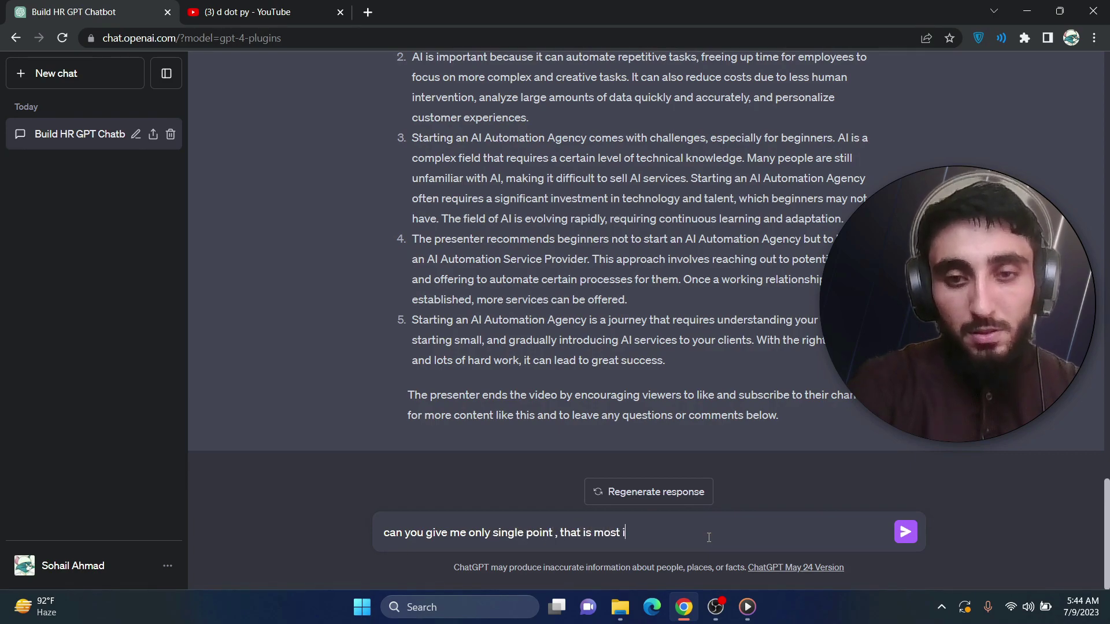
text(mportant and )
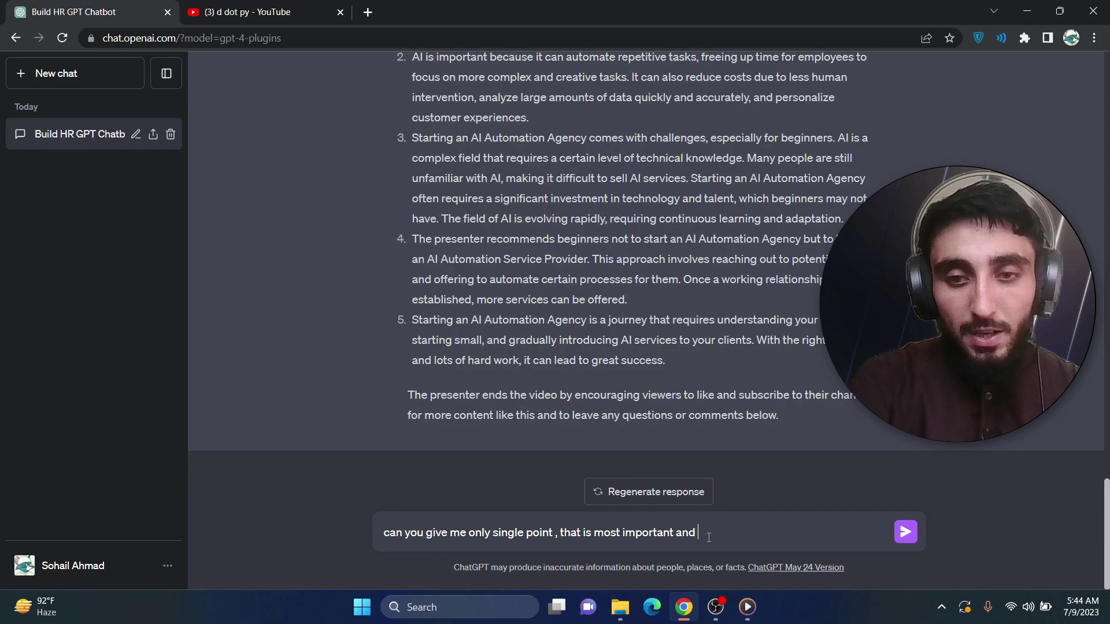
text(uniqu)
key(BackSpace)
key(BackSpace)
key(BackSpace)
text(ique)
key(Return)
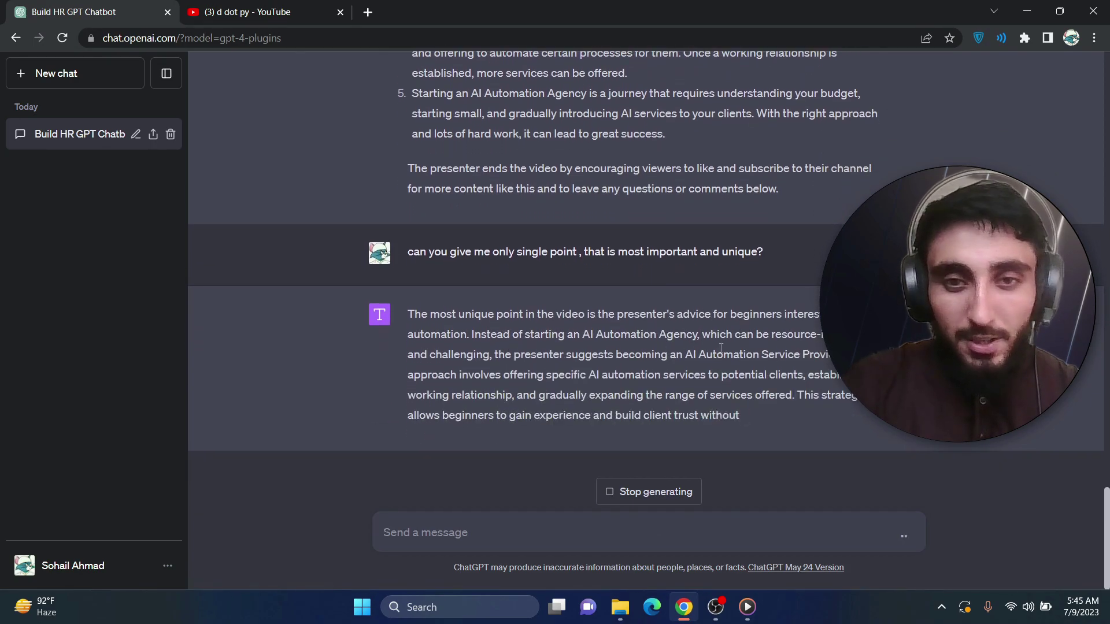
Highlight and review the reply about becoming an AI Automation Service Provider.
drag(473, 315, 826, 334)
drag(562, 355, 704, 374)
click(722, 367)
drag(413, 232, 596, 415)
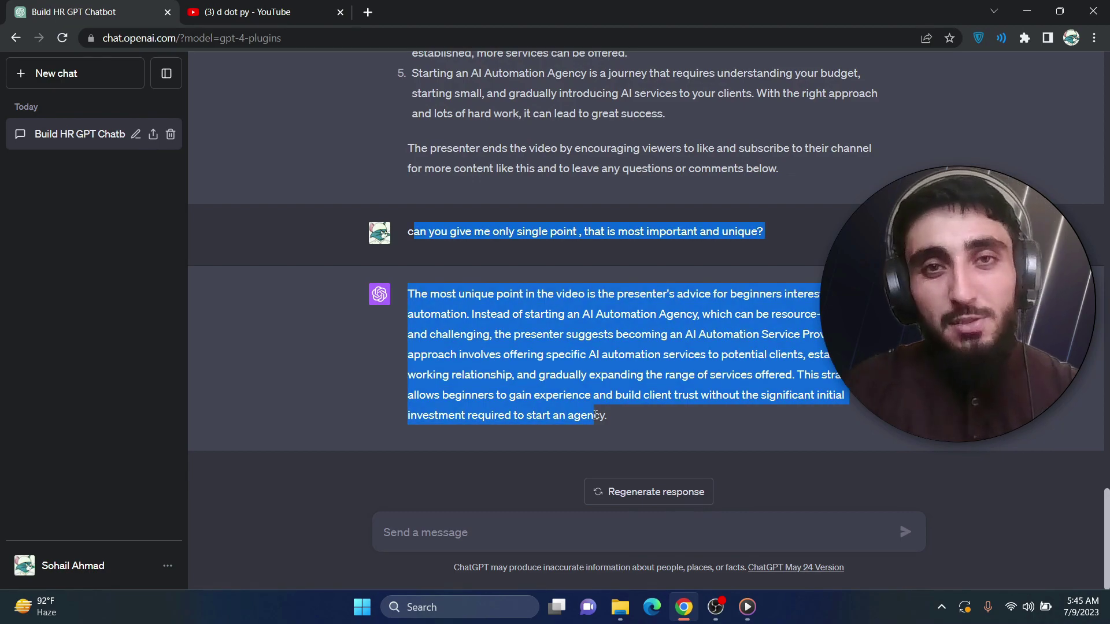
drag(437, 100, 416, 295)
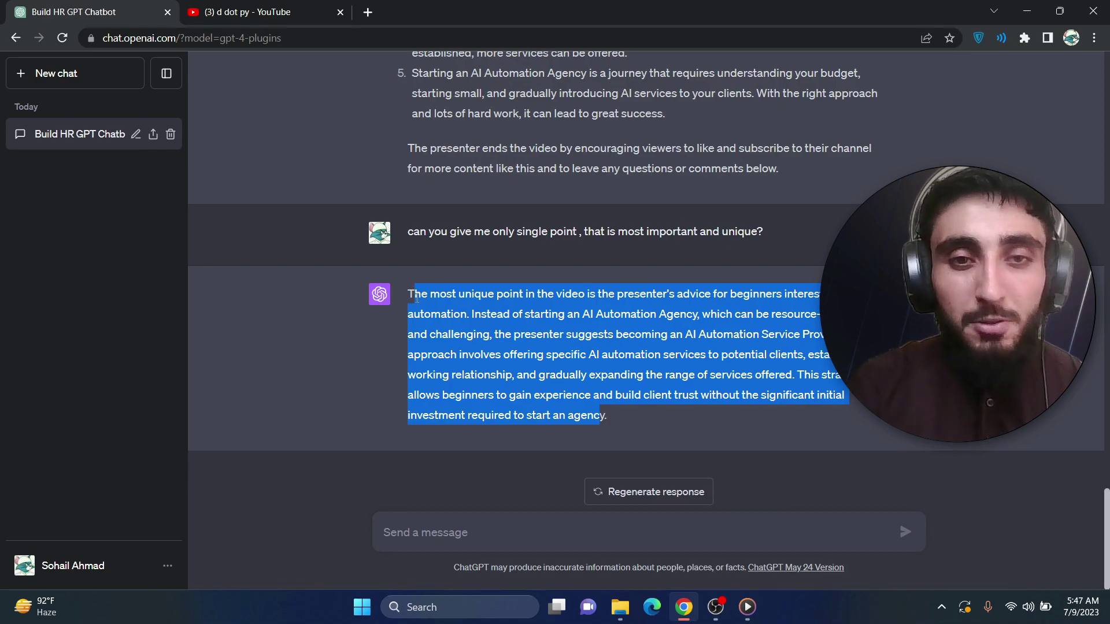
click(416, 296)
drag(415, 296, 570, 414)
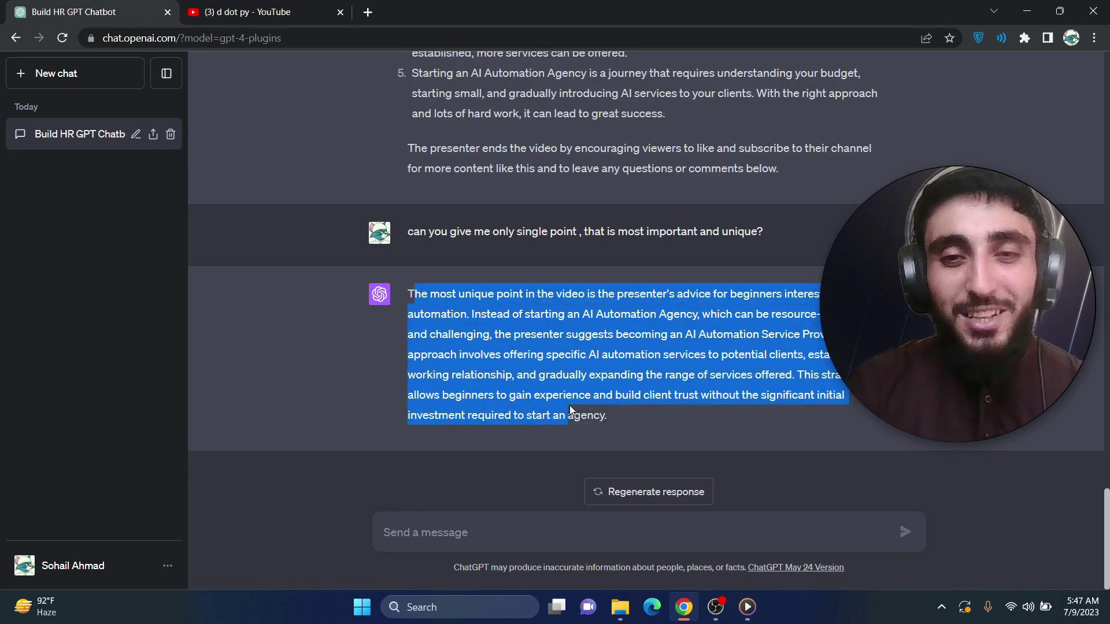
click(570, 413)
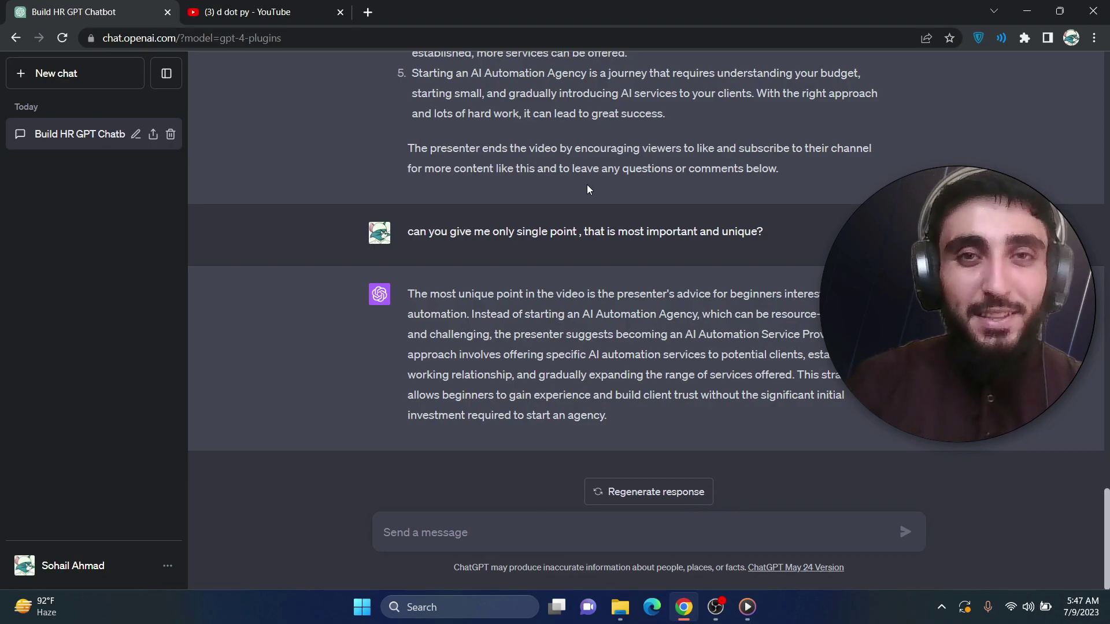